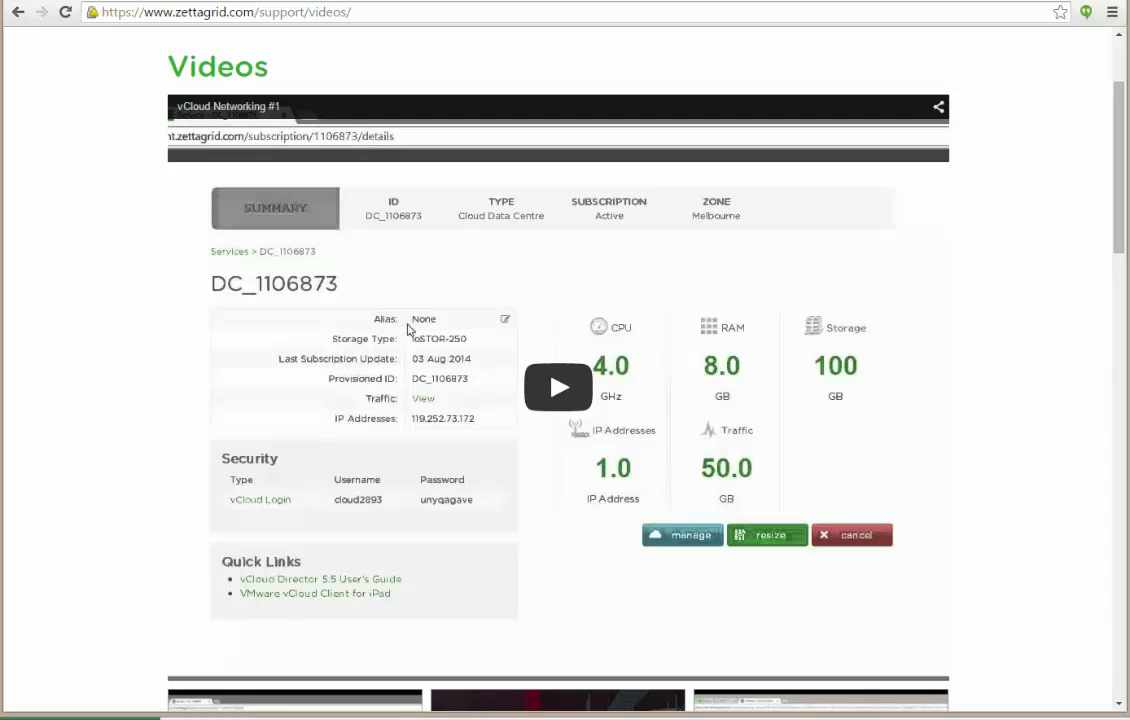
pyautogui.scroll(2, 858, 441)
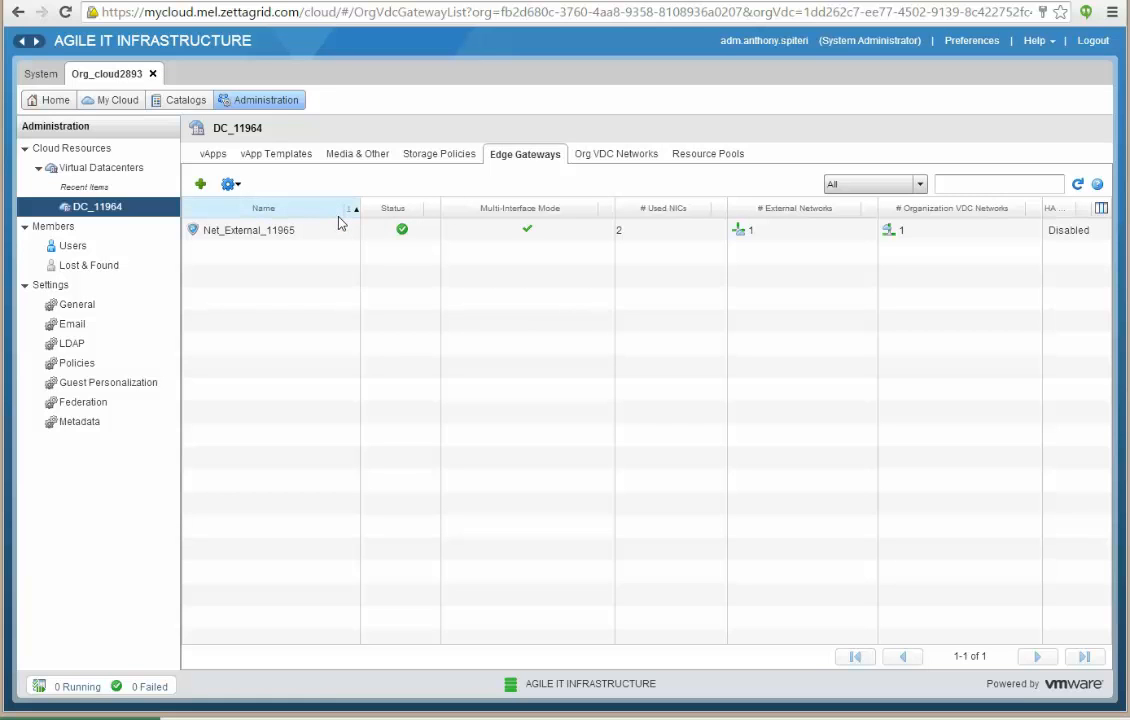
# - Open the services of edge gateway Net_External_11965 and review its DHCP, NAT, Firewall, Static Routing, VPN and Load Balancer settings
pyautogui.click(281, 236)
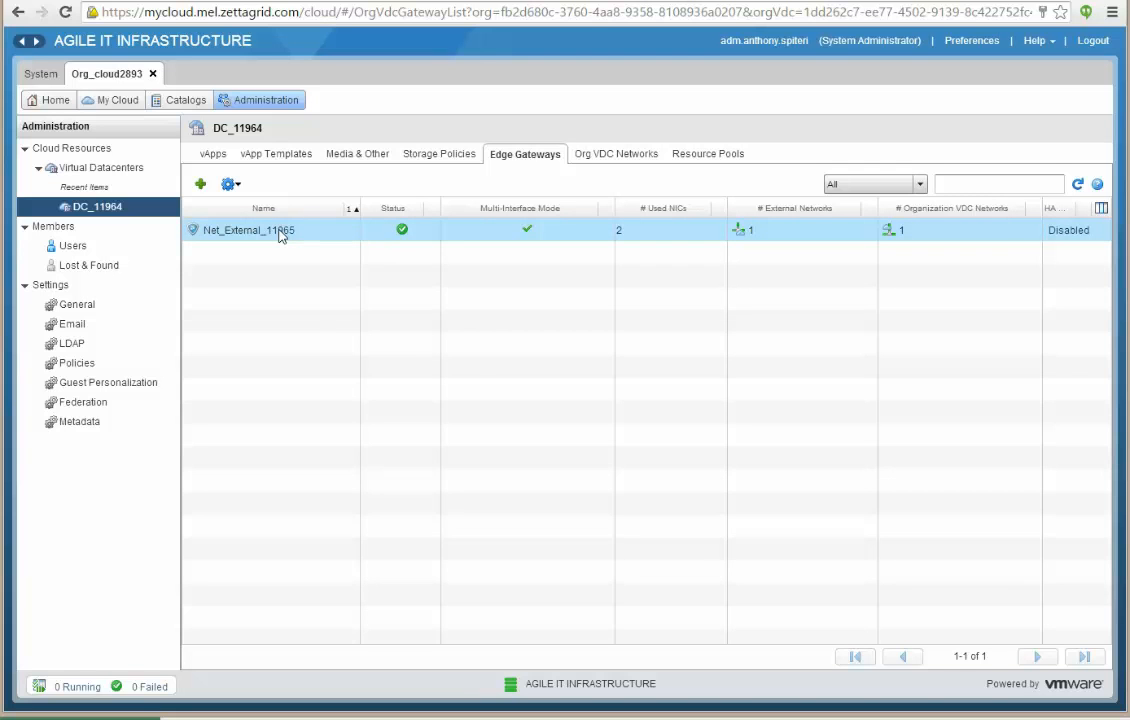
pyautogui.rightClick(281, 236)
pyautogui.click(275, 230)
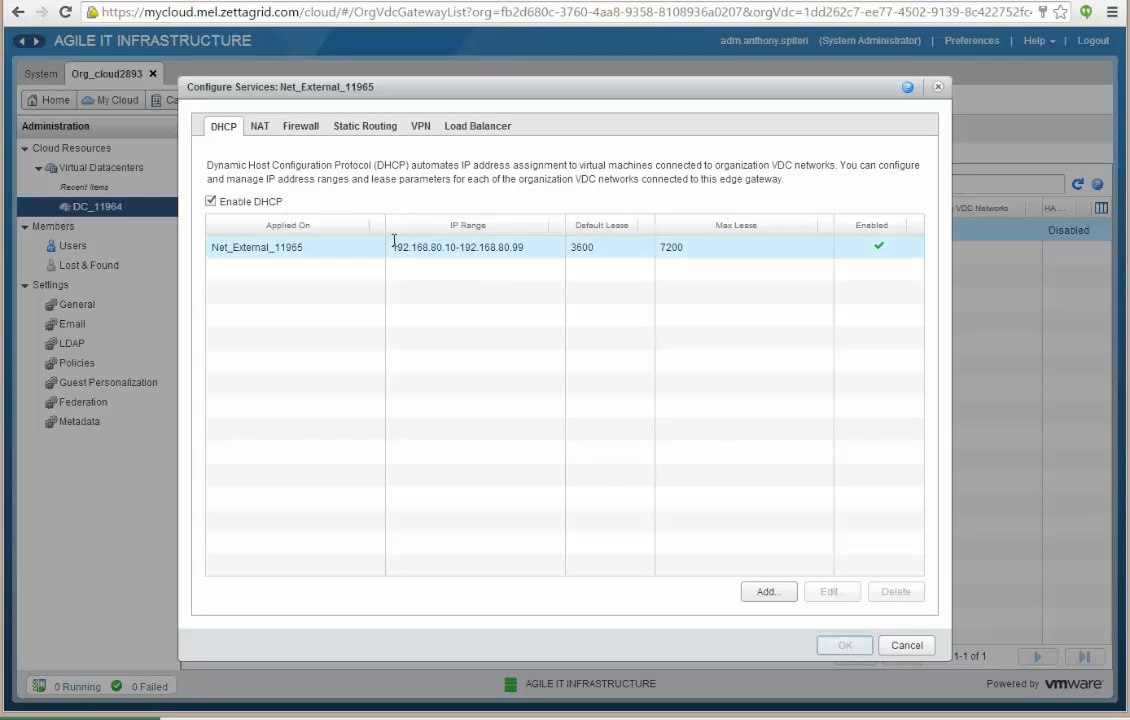
pyautogui.click(261, 129)
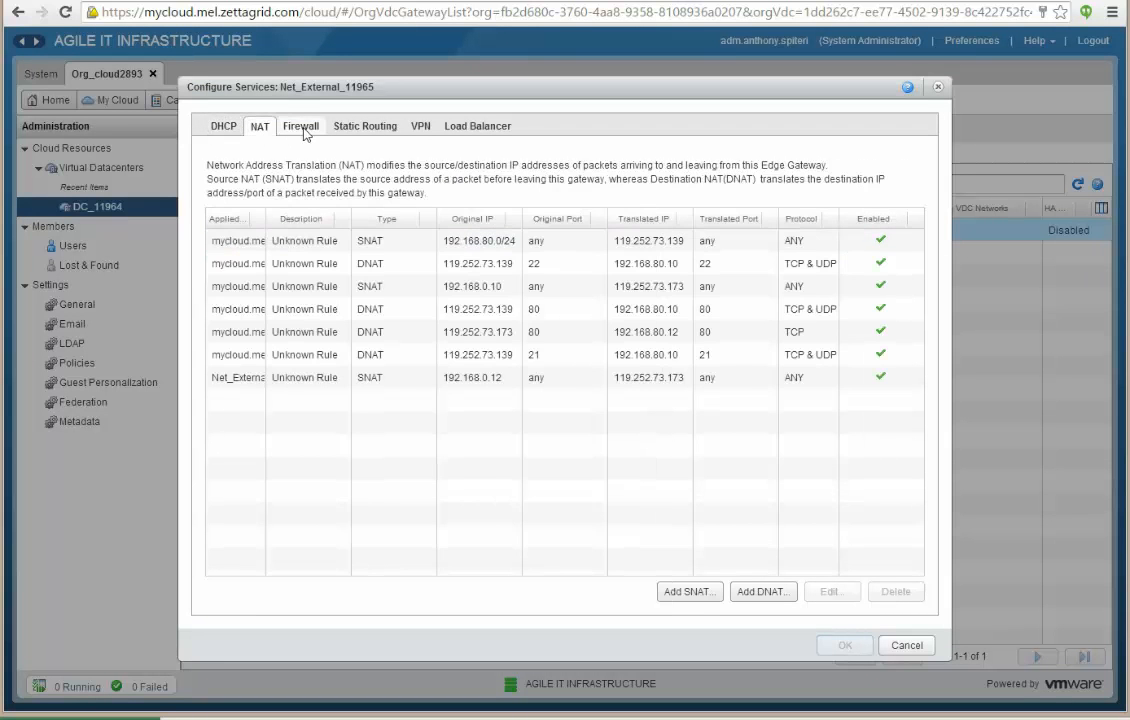
pyautogui.click(303, 130)
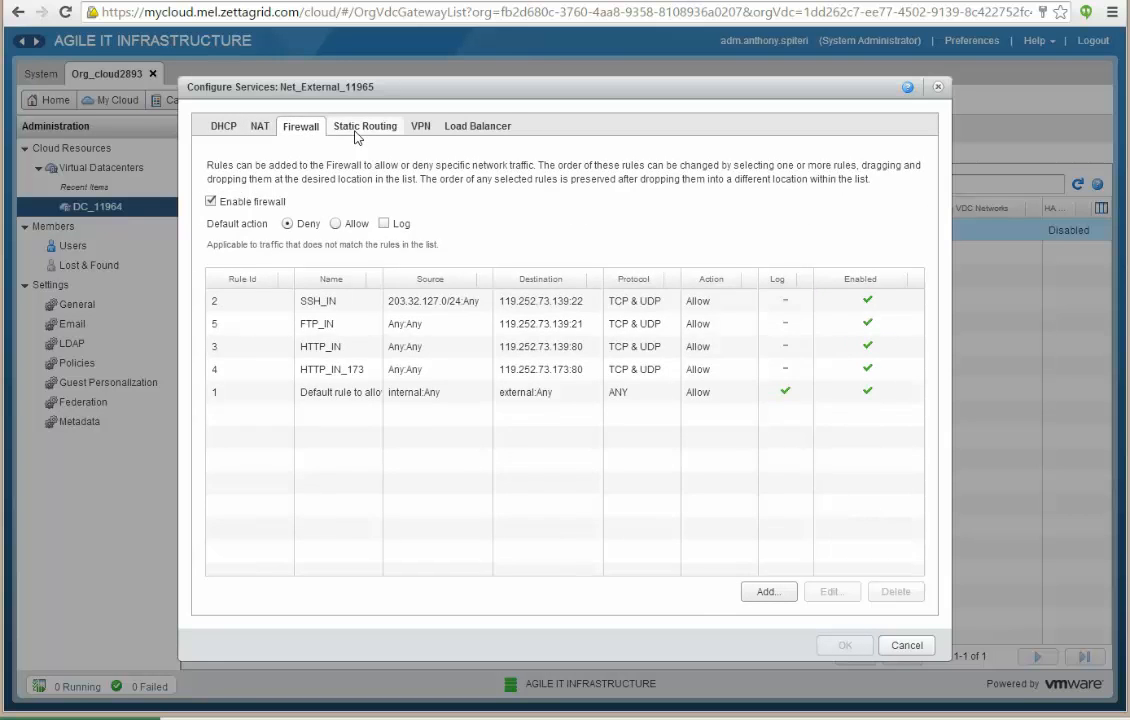
pyautogui.click(360, 128)
pyautogui.click(420, 128)
pyautogui.click(482, 128)
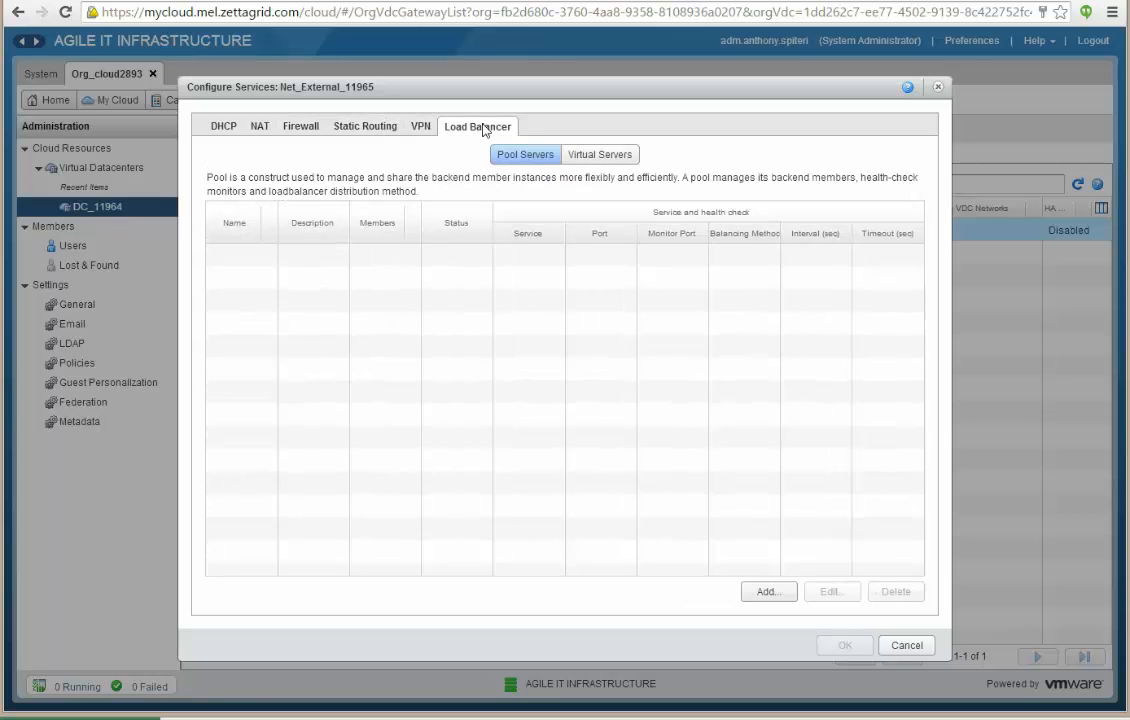
pyautogui.click(226, 127)
pyautogui.click(268, 128)
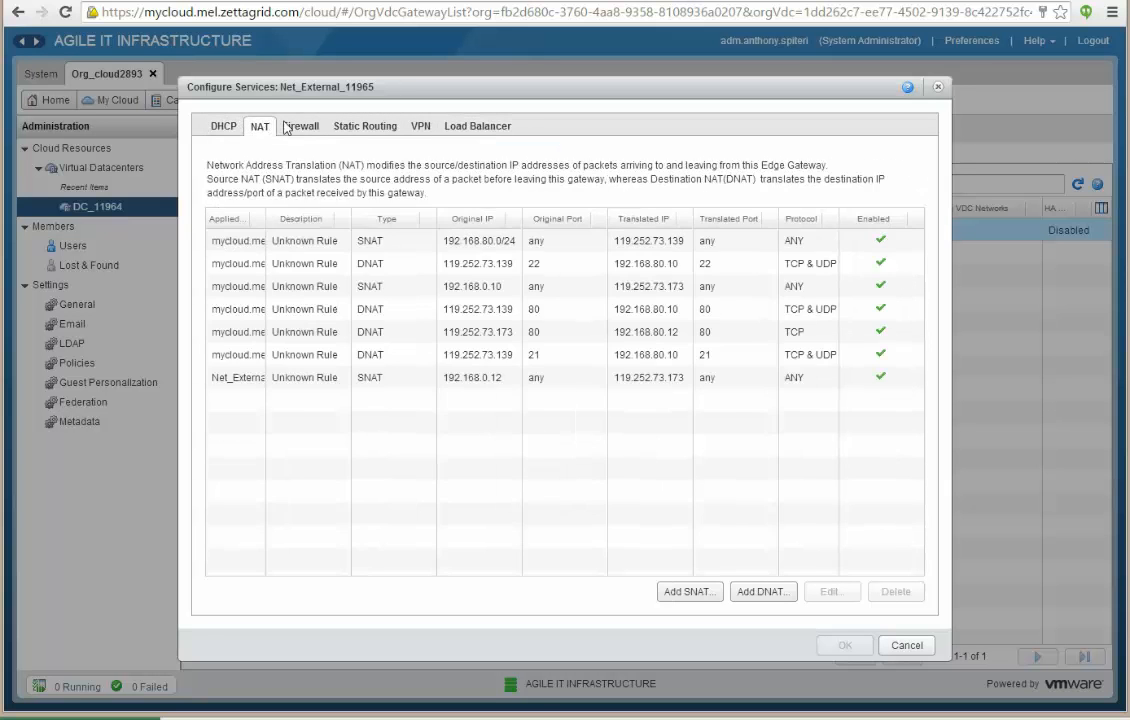
pyautogui.click(293, 128)
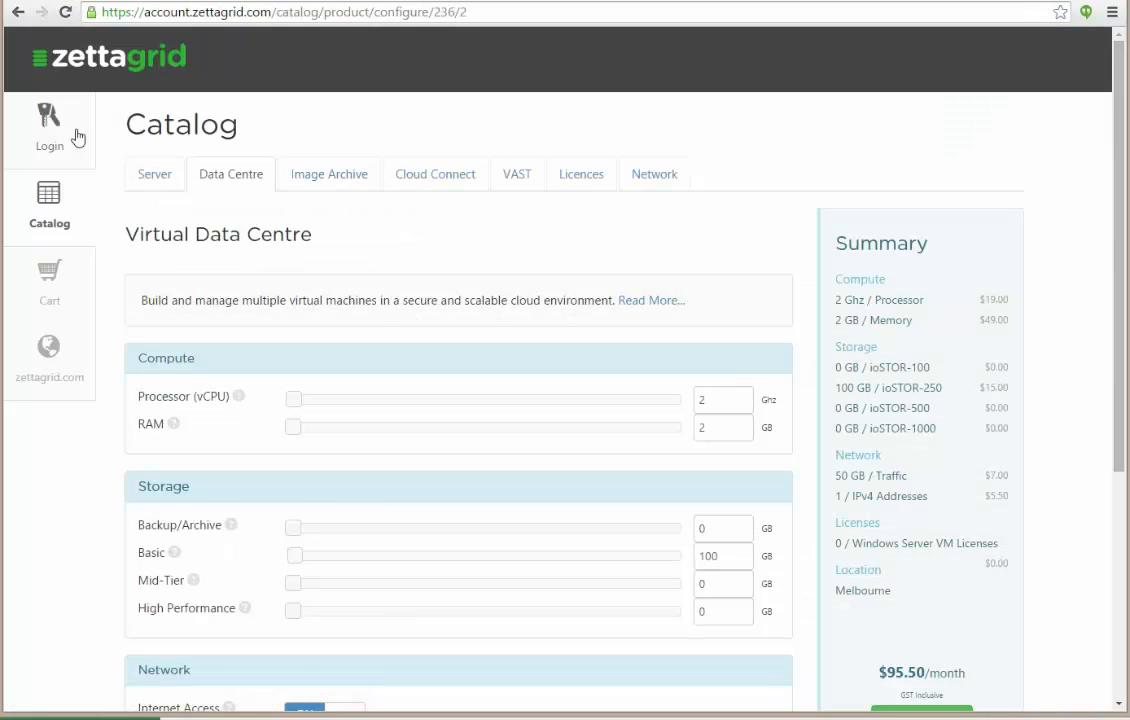
# - Log in to the Zettagrid account portal and open the DC_11964 virtual data center service
pyautogui.click(78, 139)
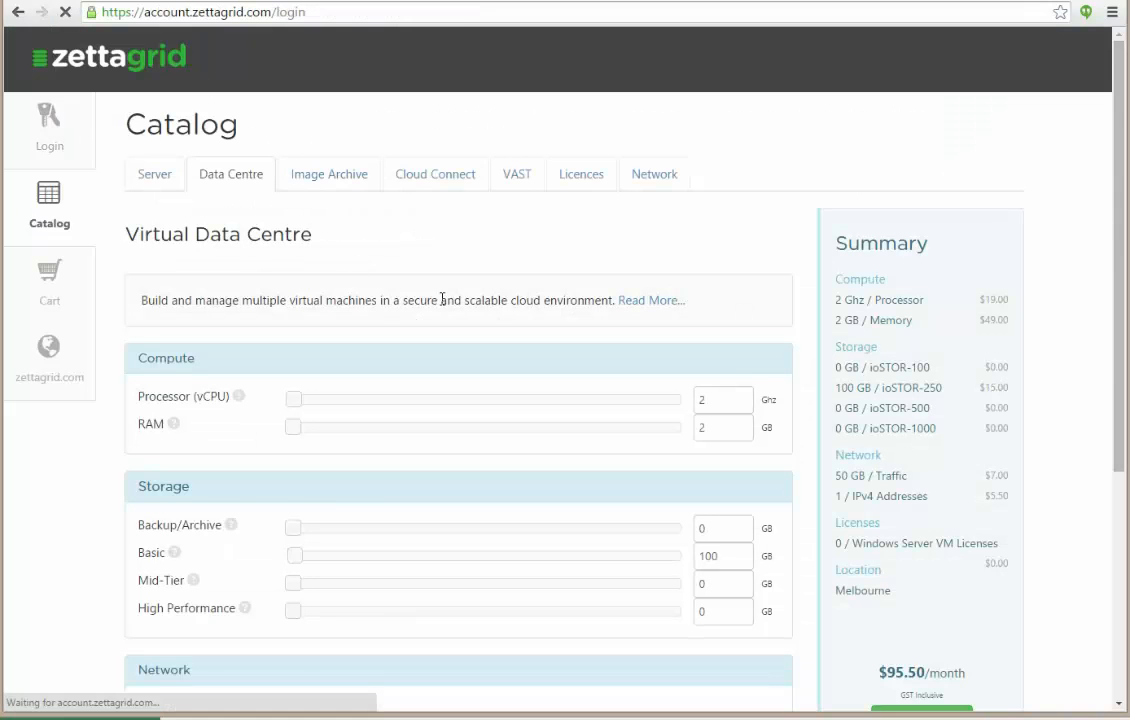
pyautogui.click(580, 282)
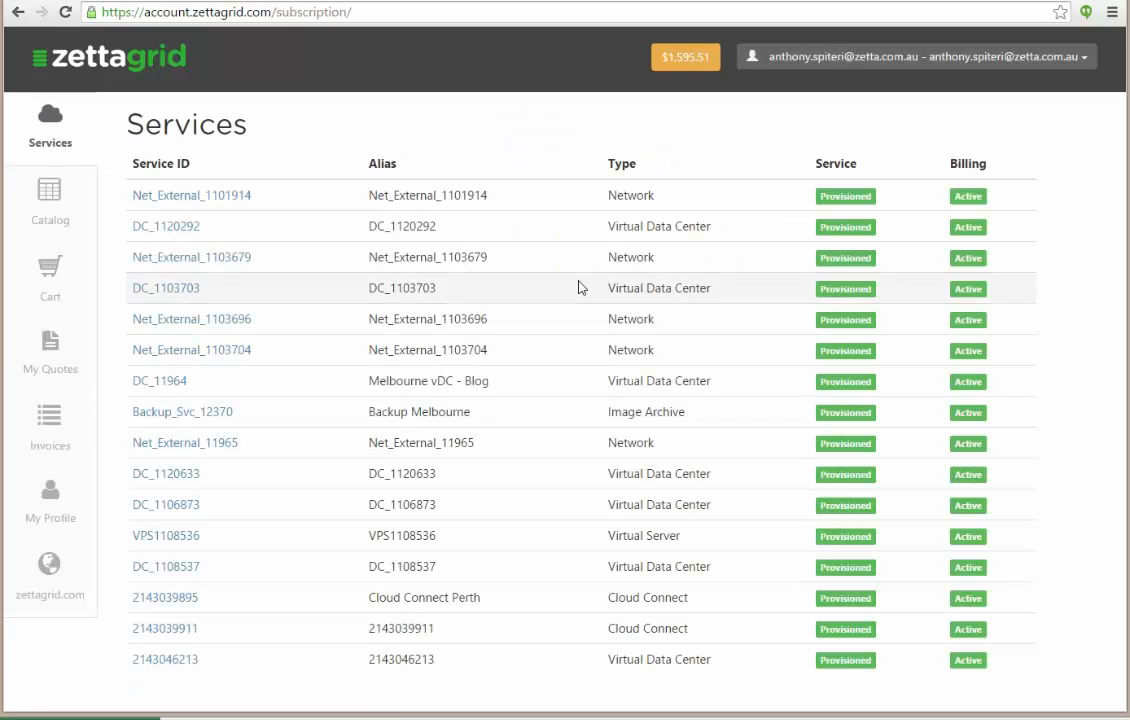
pyautogui.click(173, 379)
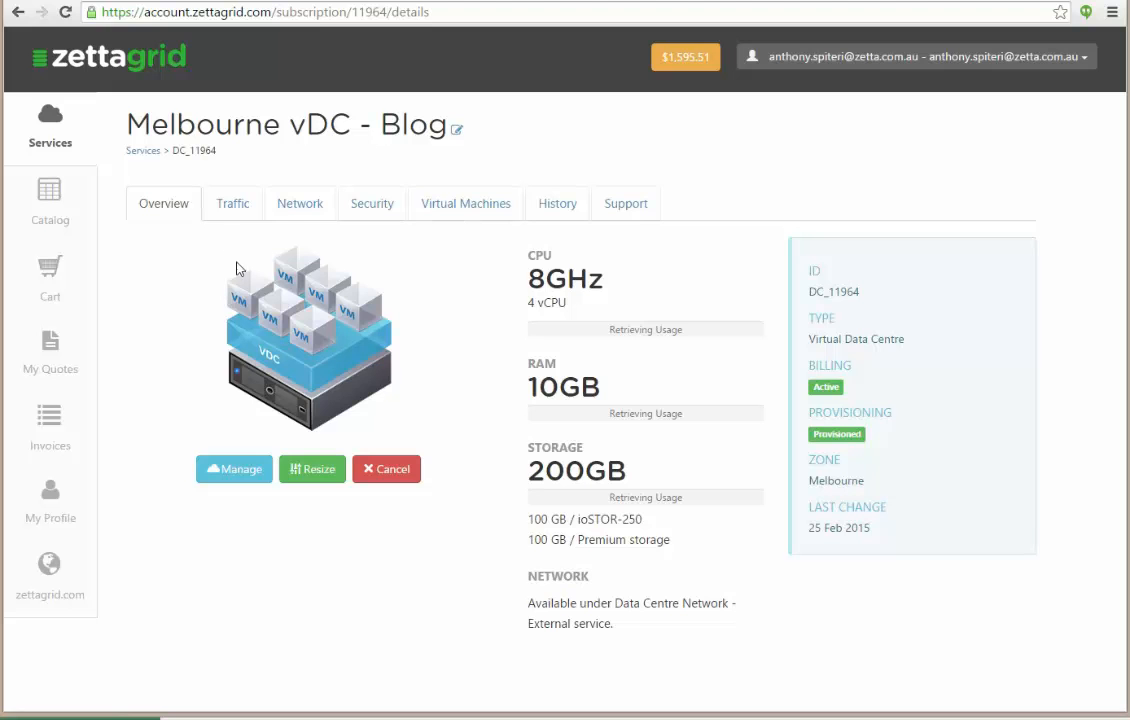
# - Review the network configuration of DC_11964: DHCP pools, NAT, firewall rules, the selectable networks and the general config of Net_External_11965
pyautogui.click(292, 208)
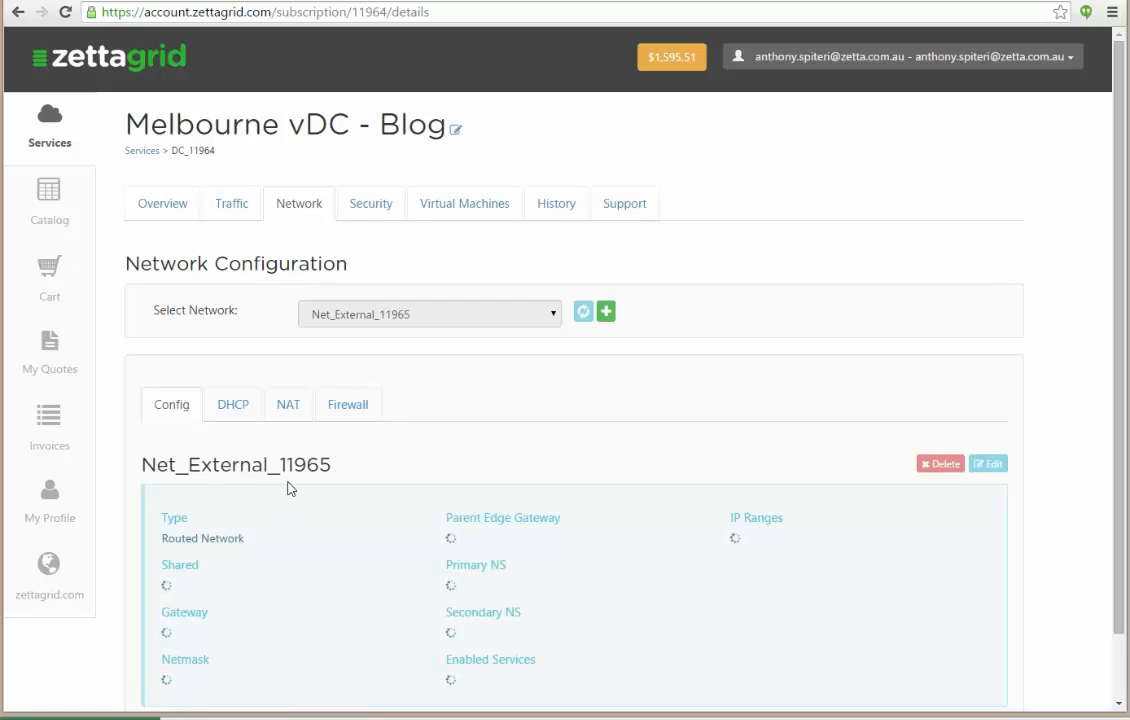
pyautogui.click(243, 412)
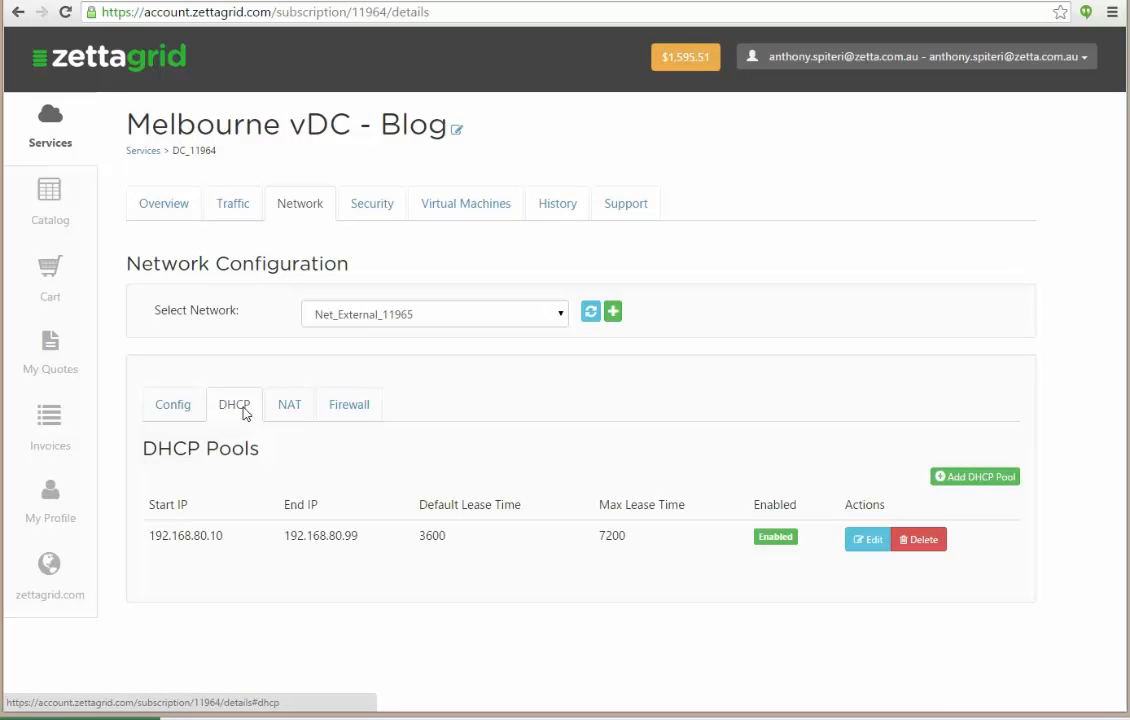
pyautogui.click(293, 410)
pyautogui.click(348, 411)
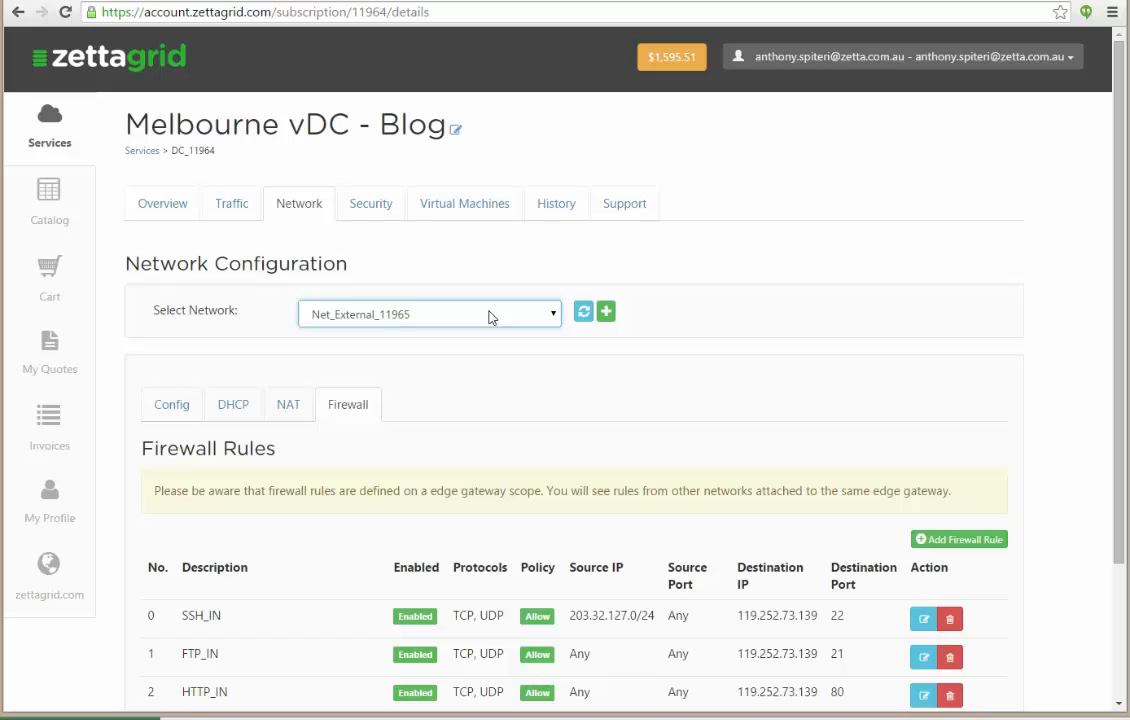
pyautogui.click(430, 315)
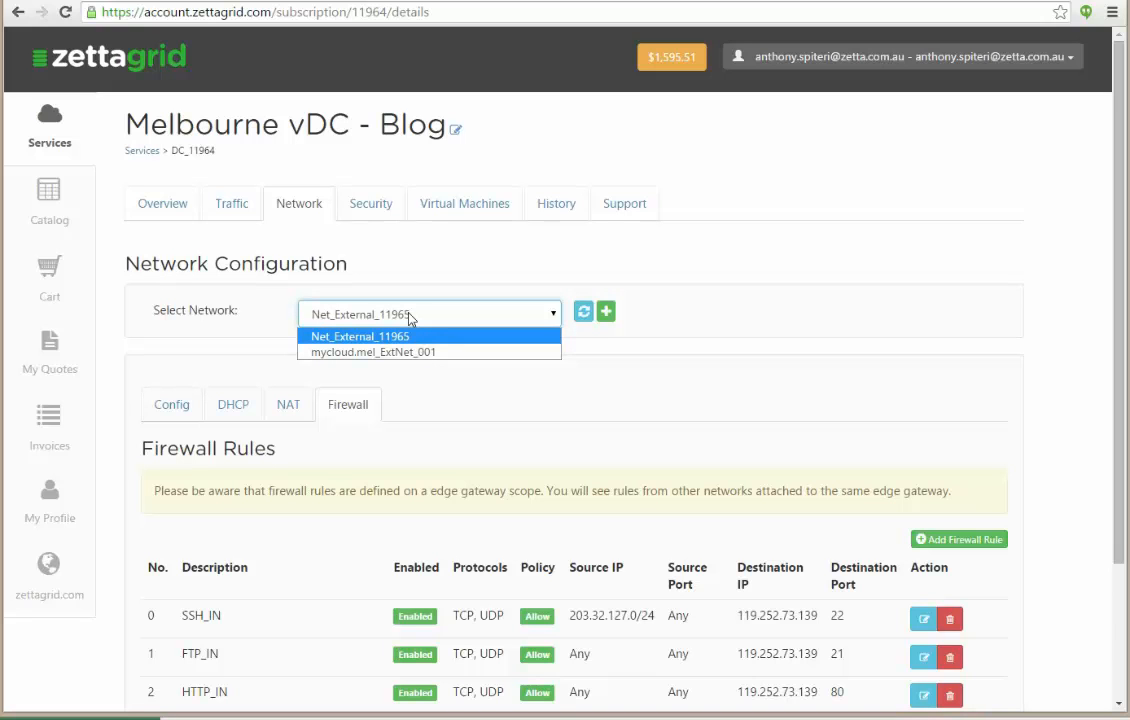
pyautogui.click(409, 316)
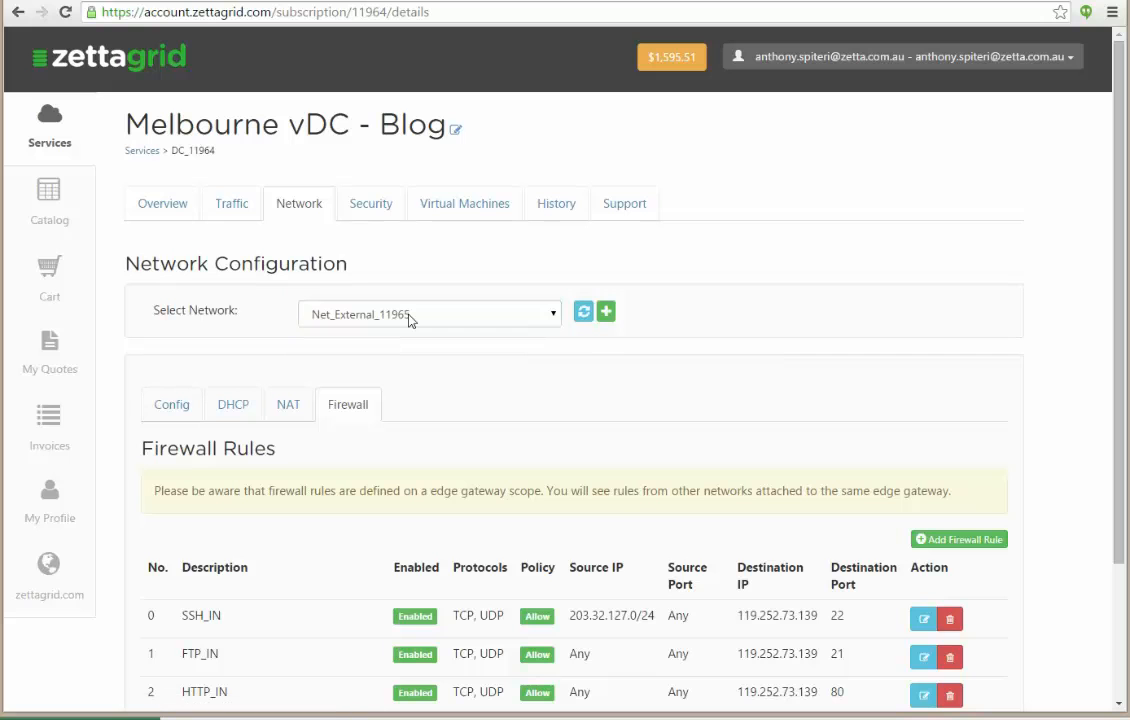
pyautogui.click(175, 410)
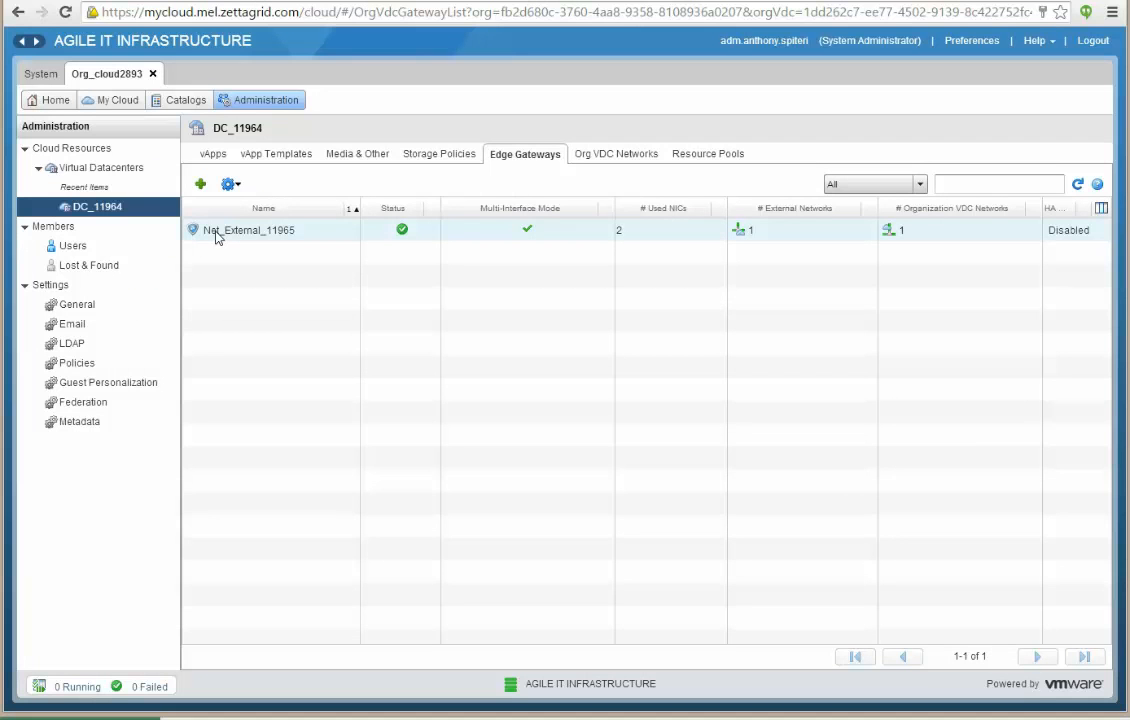
# - Check edge gateway Net_External_11965 in vCloud Director against the networks offered for selection in the Zettagrid portal
pyautogui.click(290, 240)
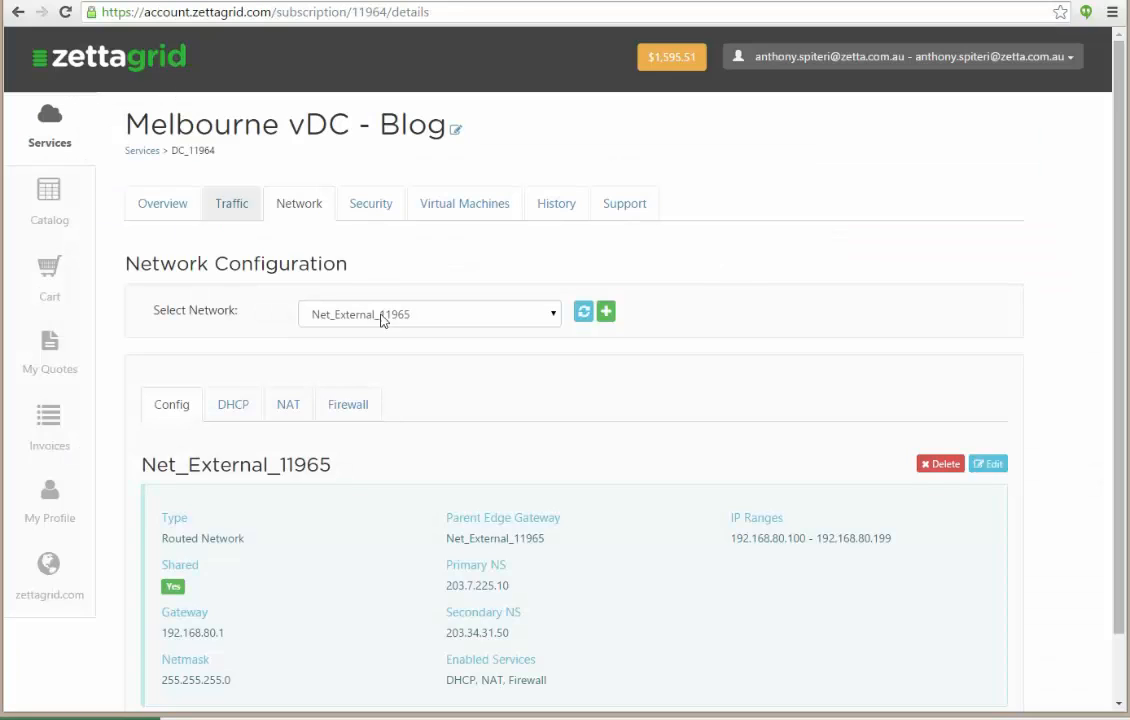
pyautogui.click(396, 316)
pyautogui.click(405, 351)
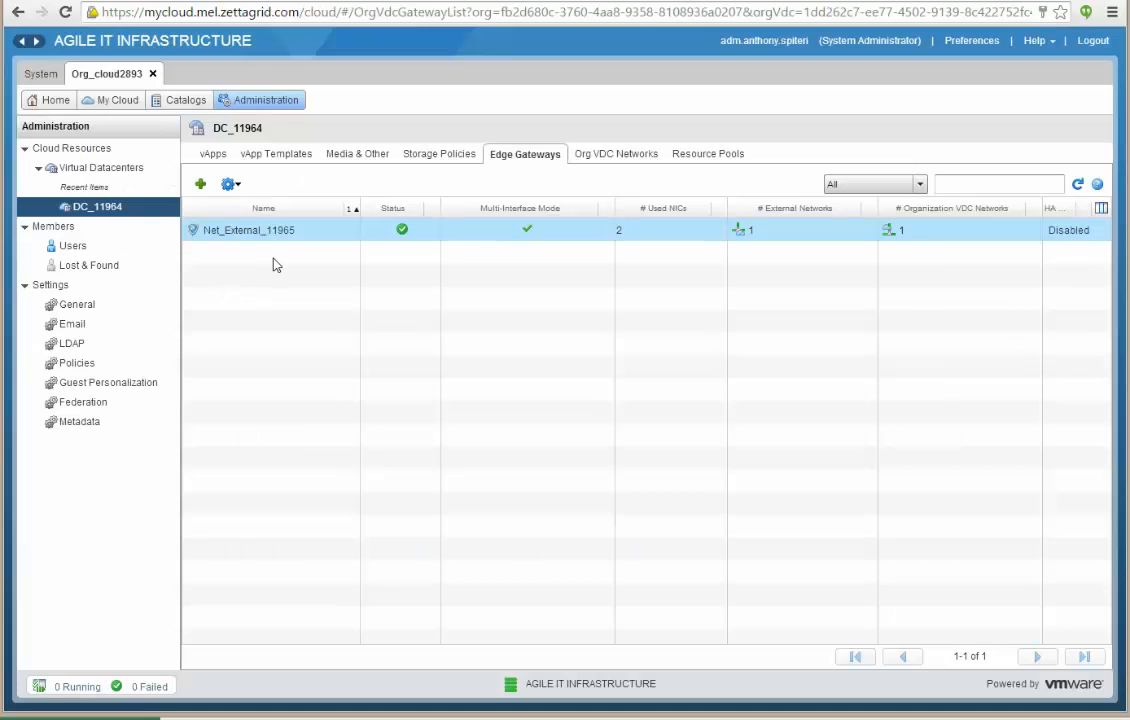
# - View the external IP allocations of edge gateway Net_External_11965 in vCloud Director and close the list
pyautogui.rightClick(266, 232)
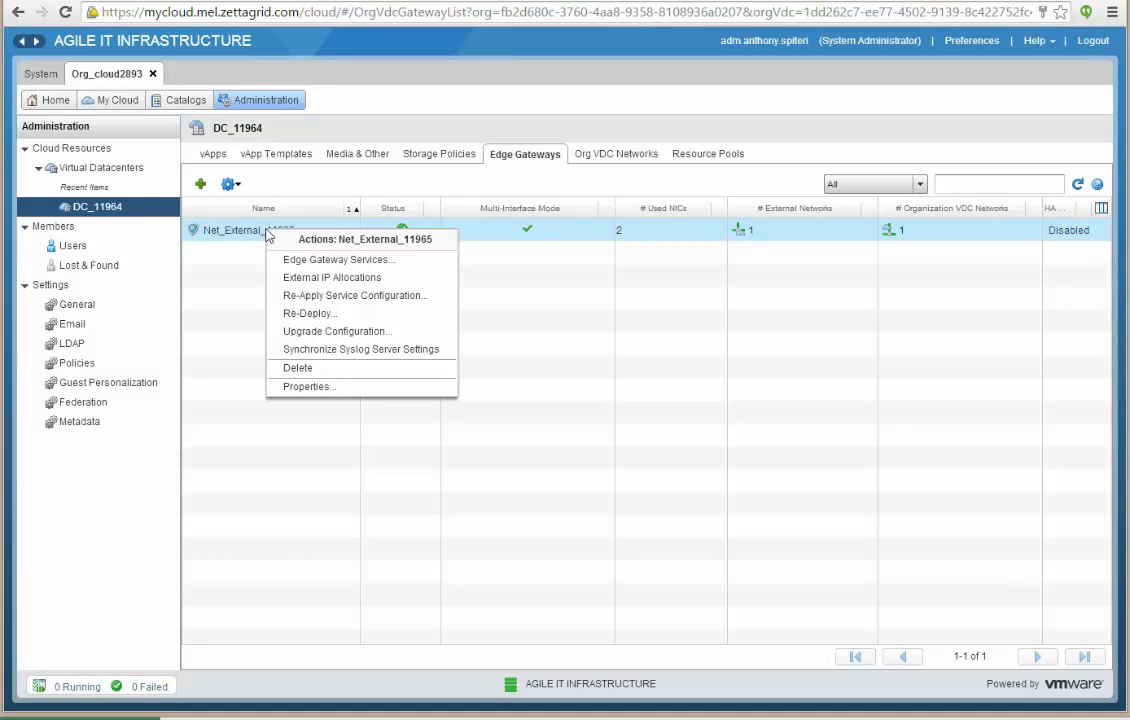
pyautogui.click(330, 278)
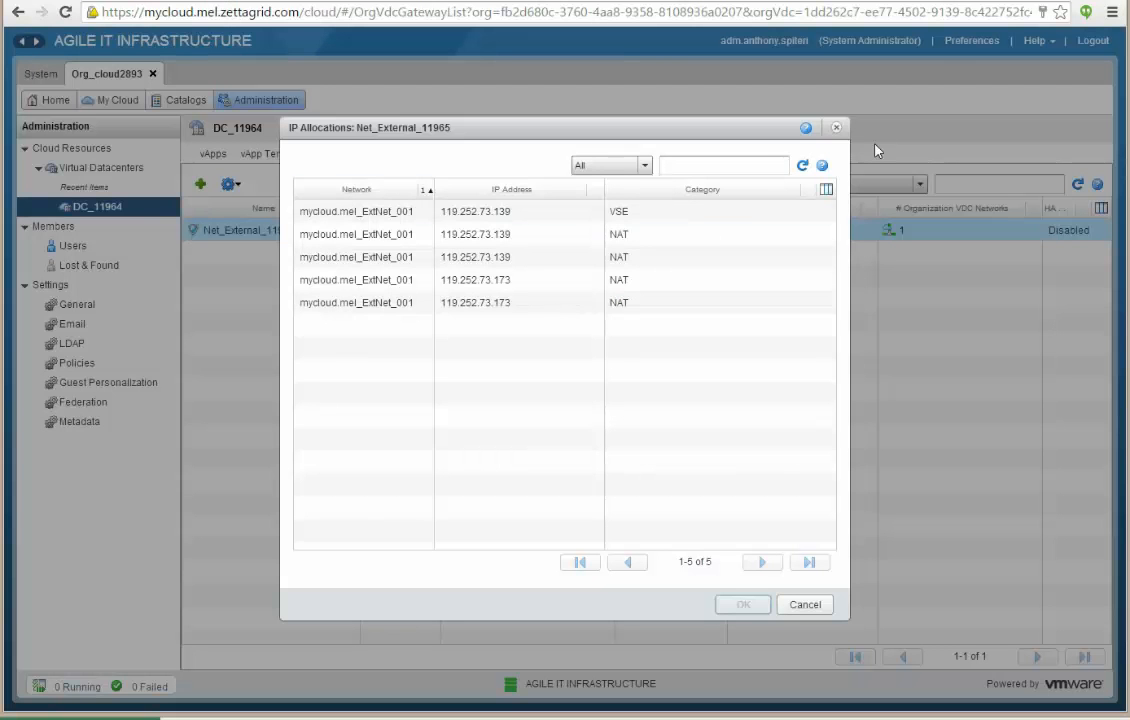
pyautogui.click(837, 129)
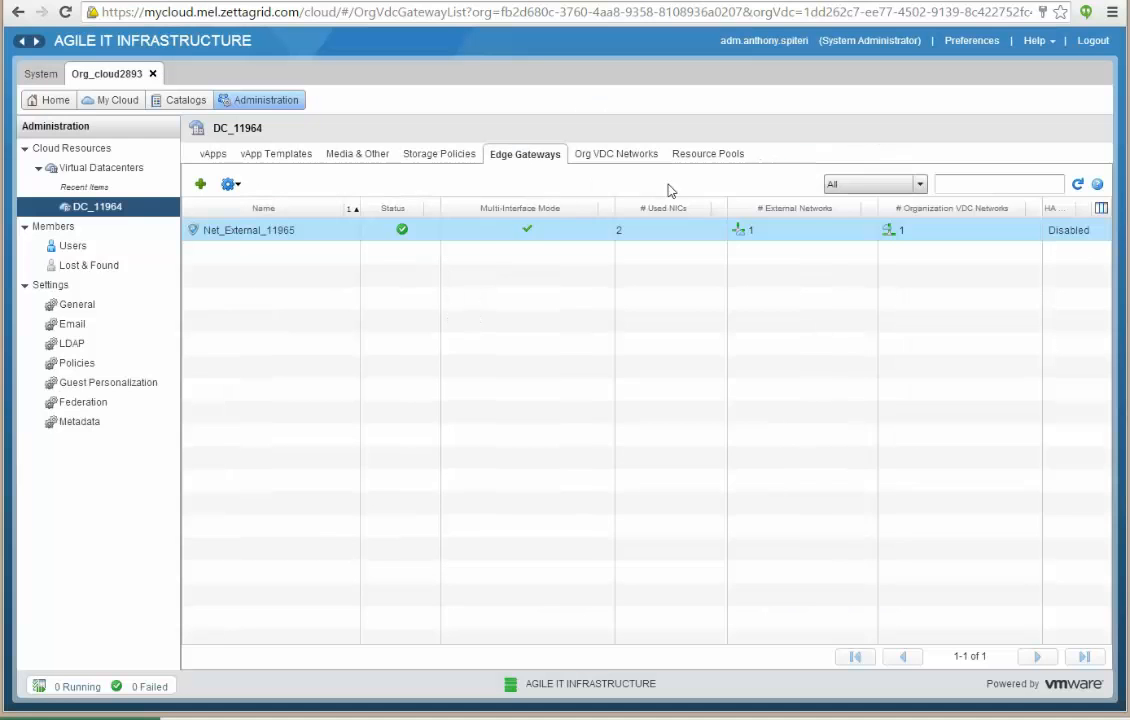
# - View the Org VDC networks of DC_11964, and in the Zettagrid portal open the new network form for DC_1108537
pyautogui.click(589, 158)
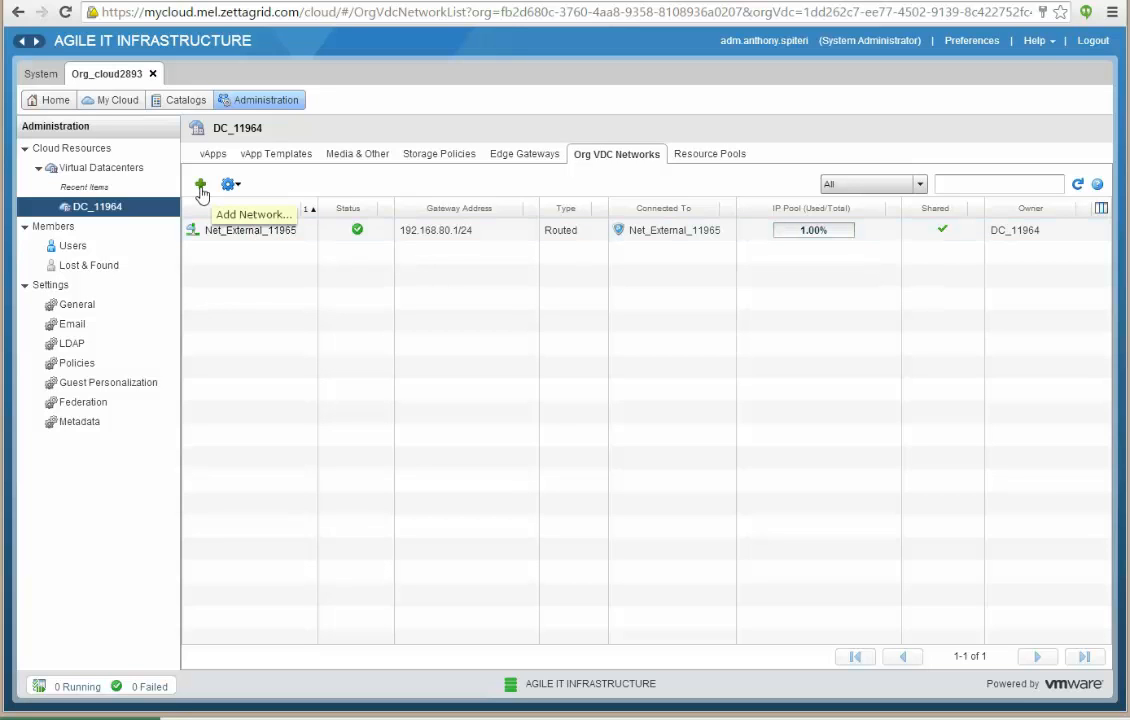
pyautogui.click(92, 1)
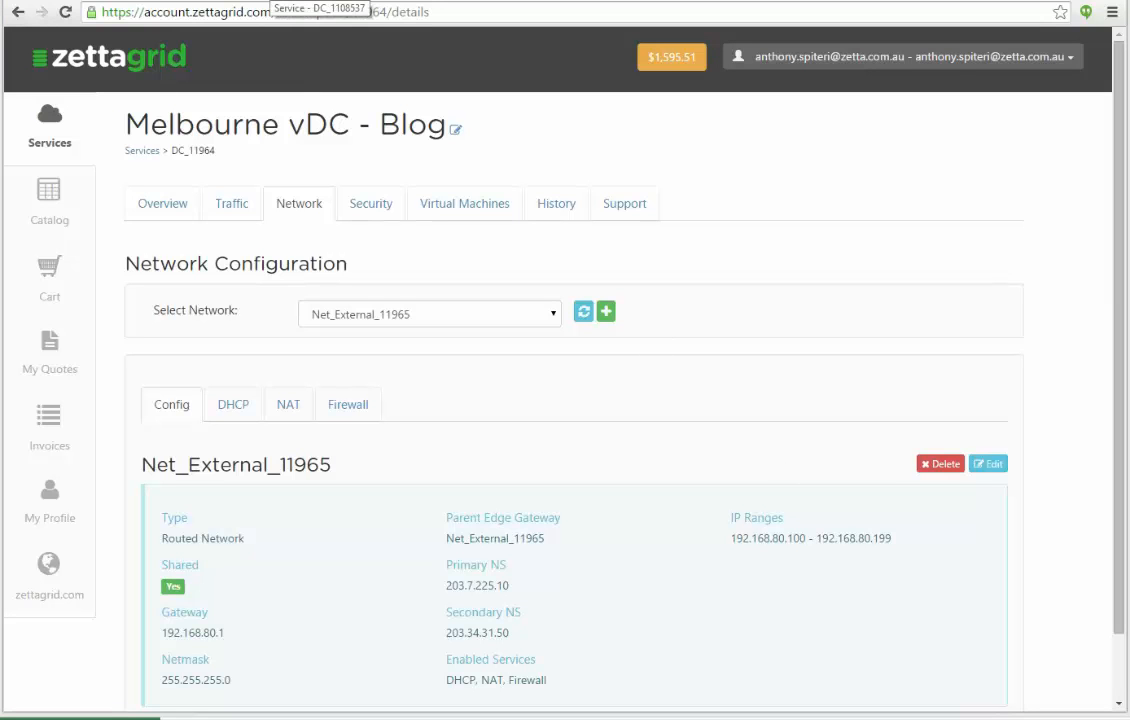
pyautogui.click(272, 1)
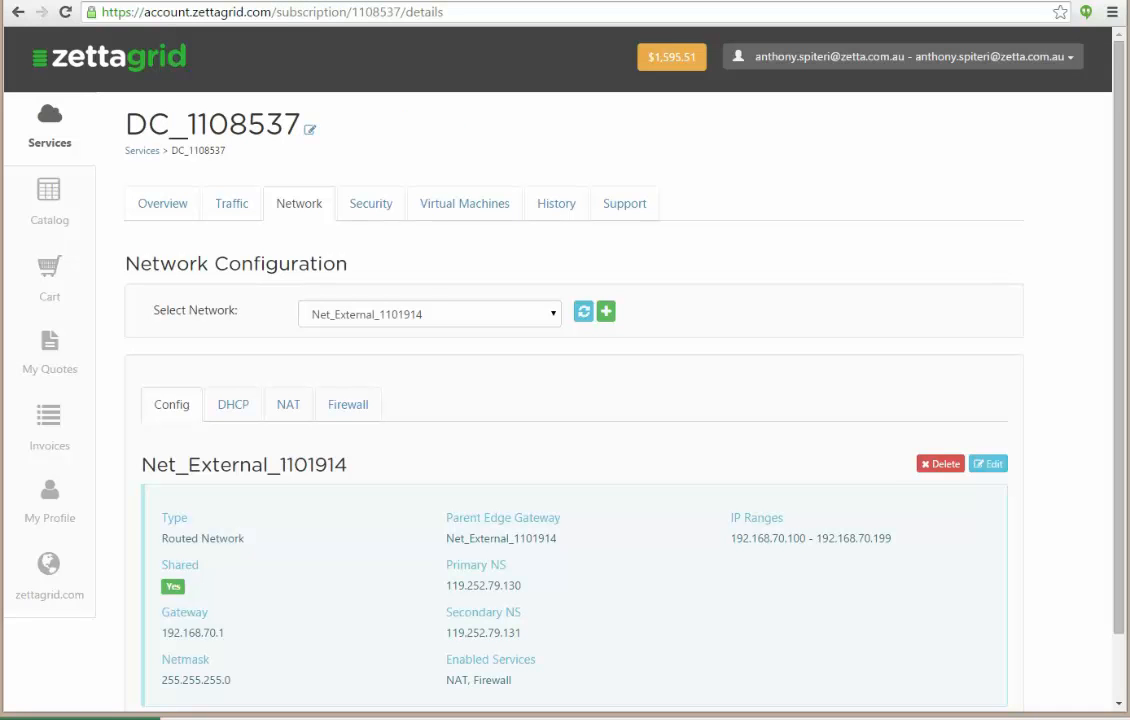
pyautogui.click(606, 315)
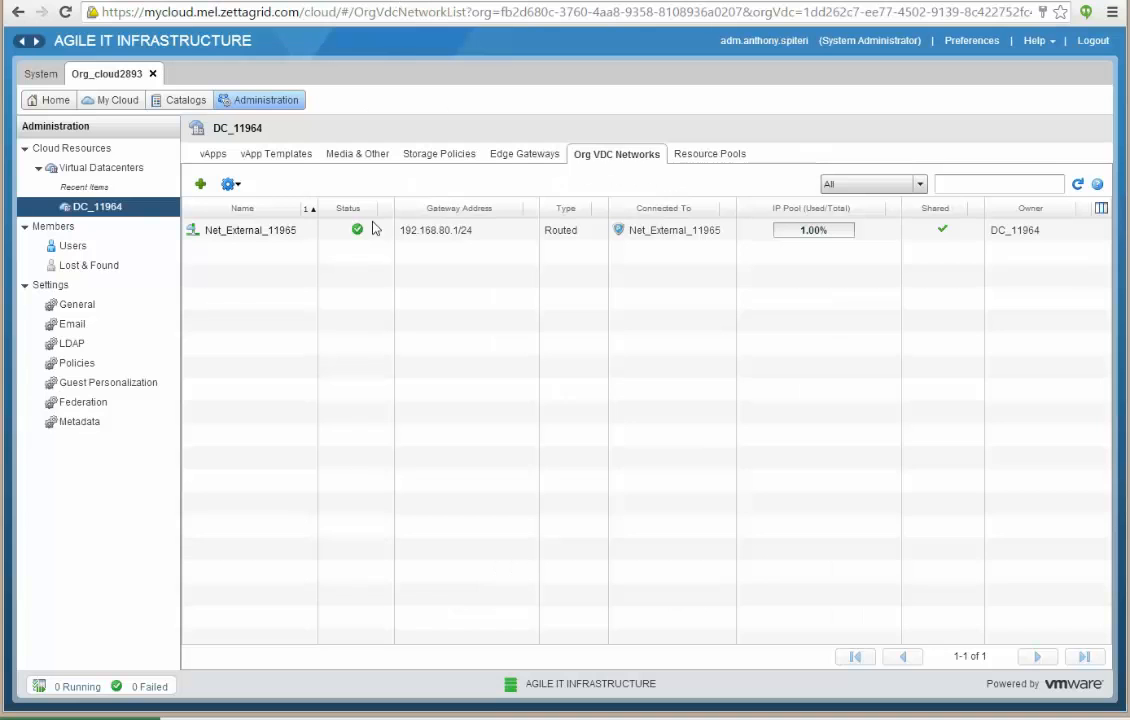
# - In vCloud Director, begin a new routed organization VDC network on edge gateway Net_External_11965 and proceed to its network settings
pyautogui.click(200, 184)
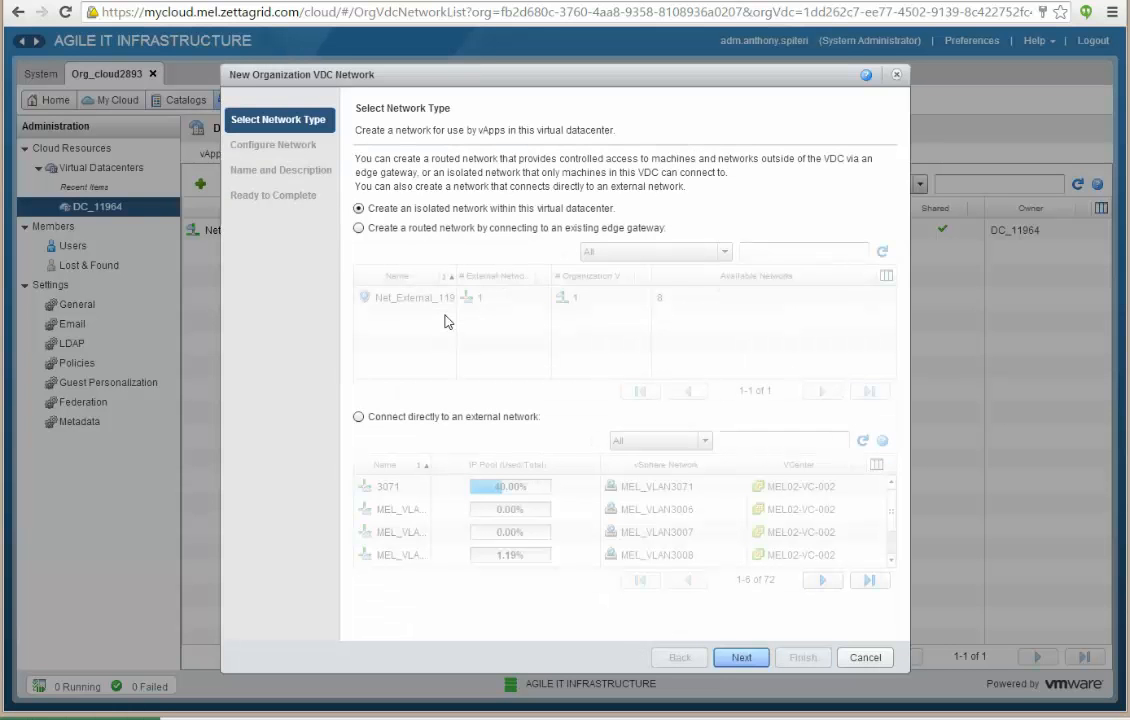
pyautogui.click(393, 230)
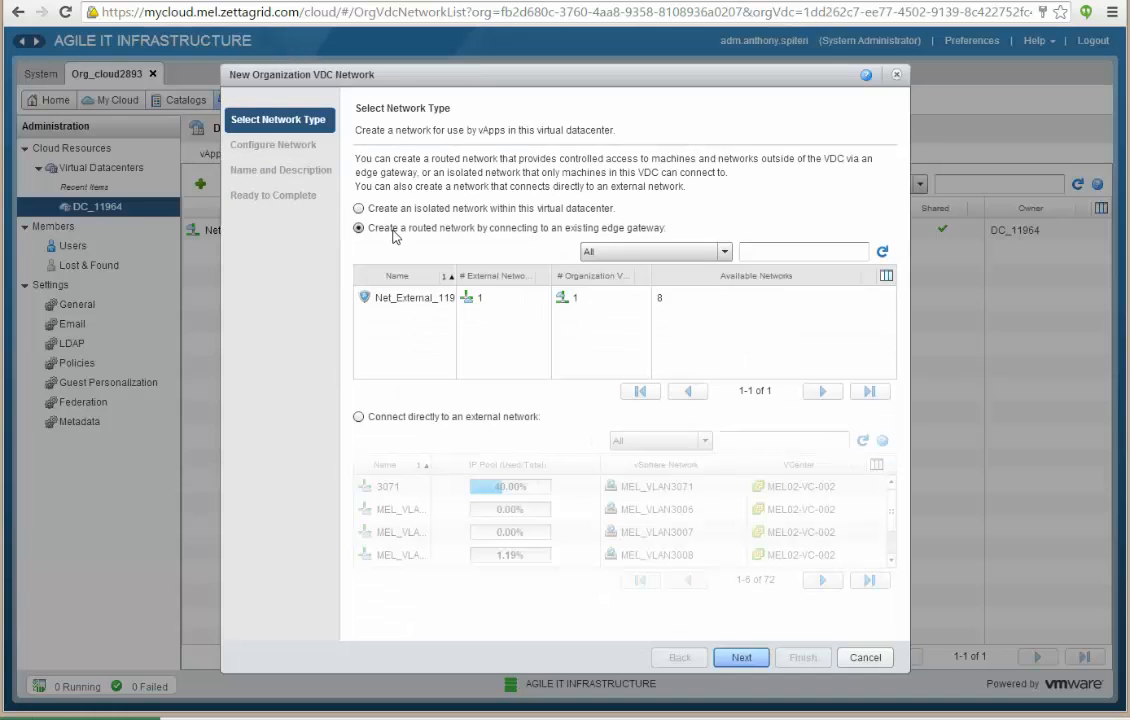
pyautogui.click(416, 305)
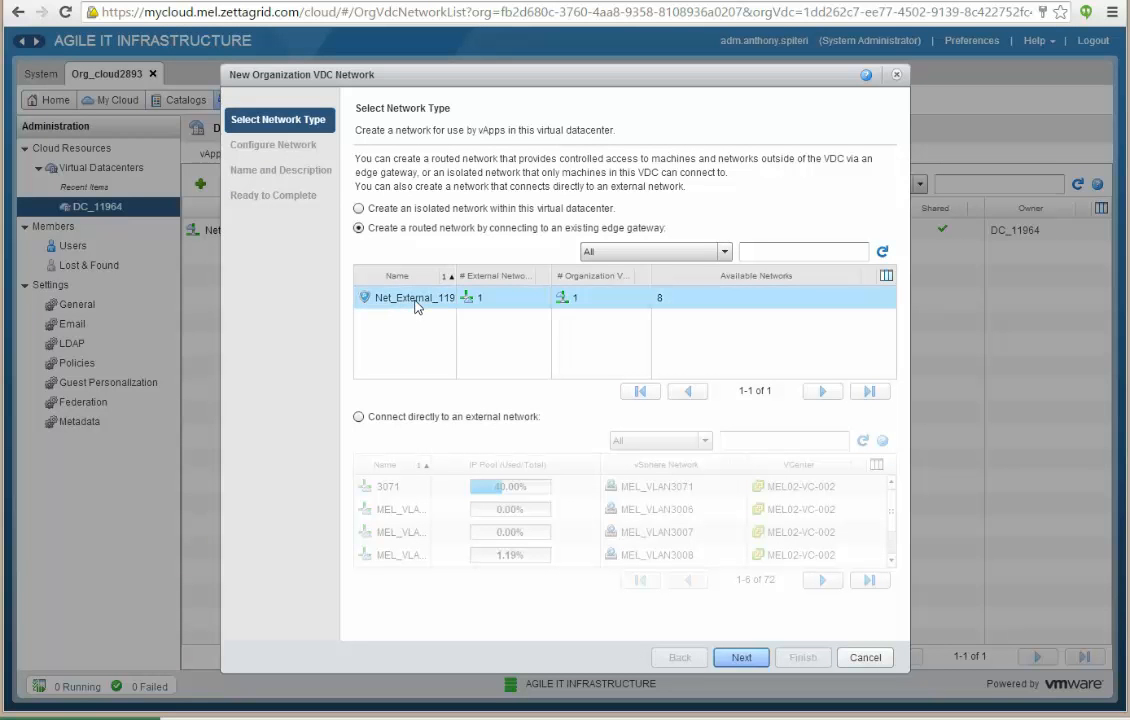
pyautogui.click(741, 657)
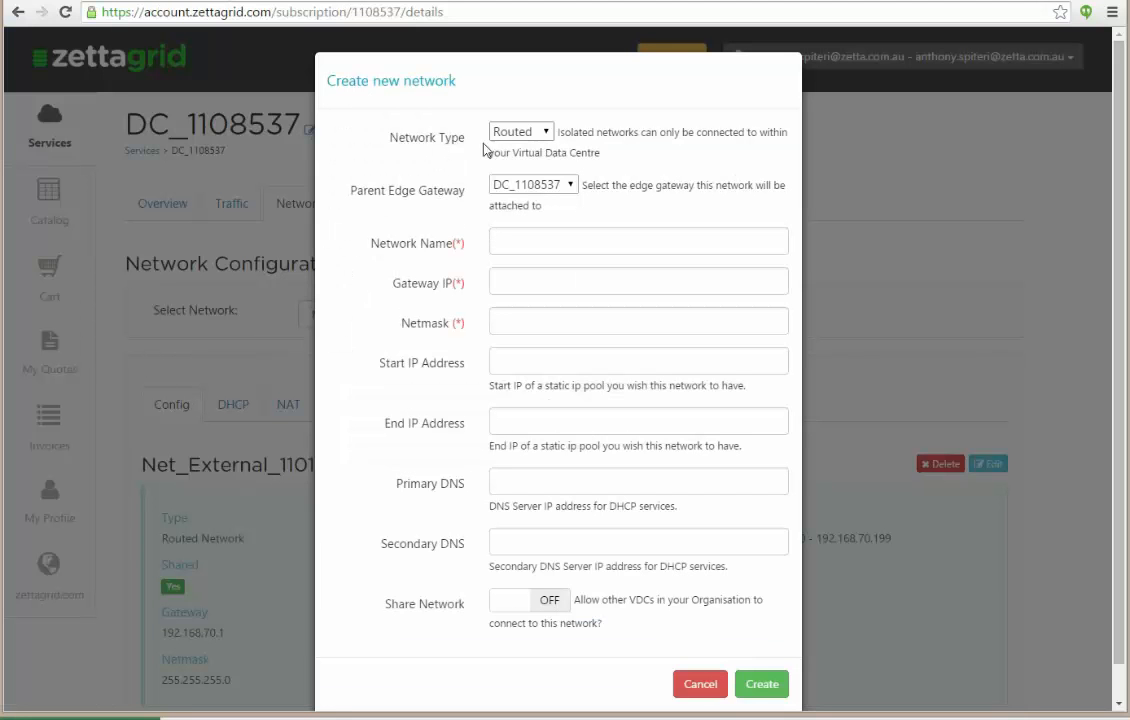
# - Examine the portal's new network form, including network type, parent edge gateway, name, gateway, netmask and IP range fields, and cancel it
pyautogui.click(526, 133)
pyautogui.click(518, 150)
pyautogui.click(533, 188)
pyautogui.click(542, 240)
pyautogui.click(539, 282)
pyautogui.click(551, 325)
pyautogui.click(551, 362)
pyautogui.click(555, 421)
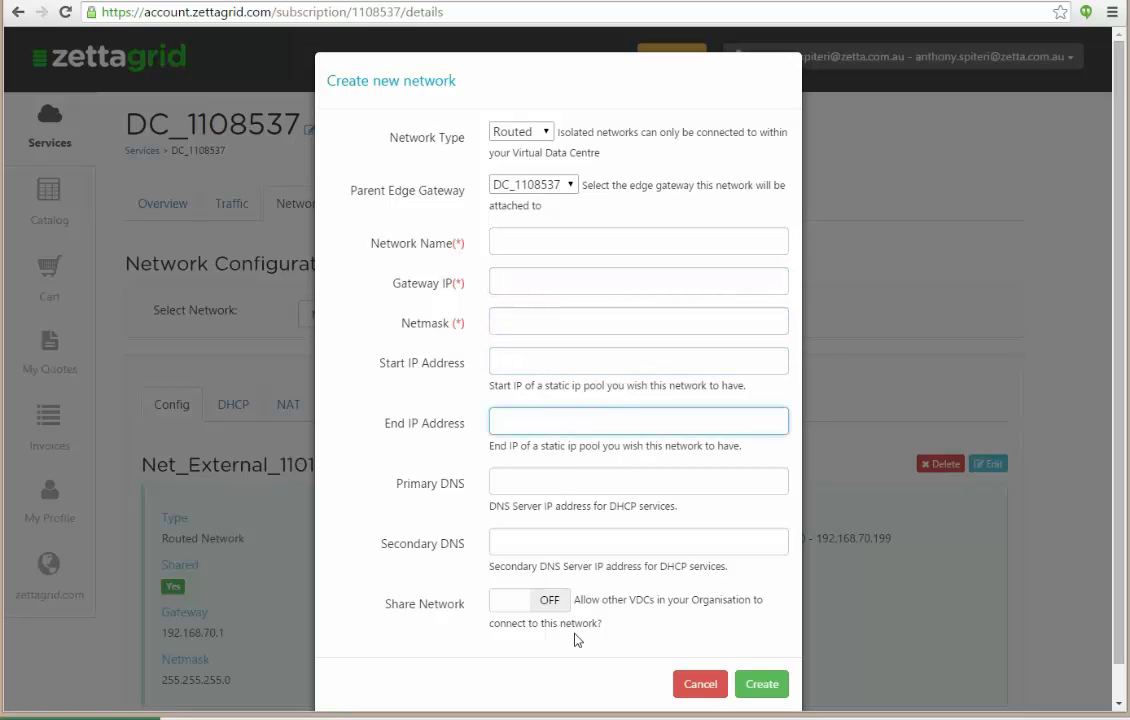
pyautogui.click(693, 690)
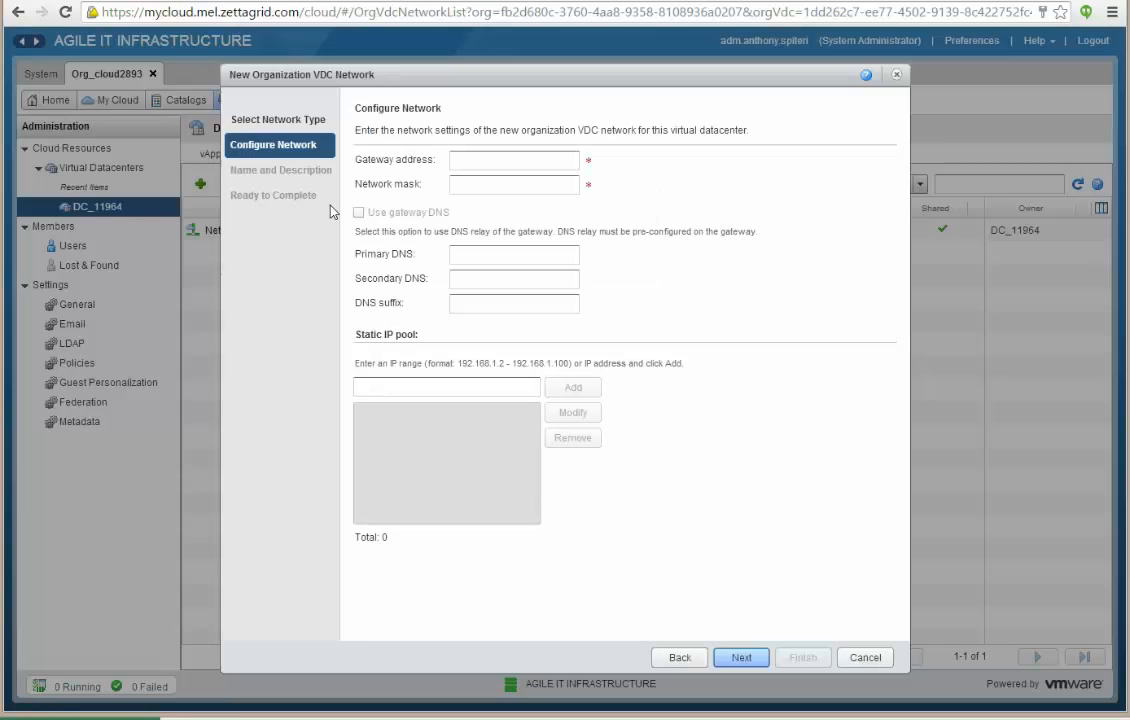
# - Discard the new organization VDC network in vCloud Director and return to the Melbourne vDC - Blog network configuration in the Zettagrid portal
pyautogui.click(865, 657)
pyautogui.click(530, 408)
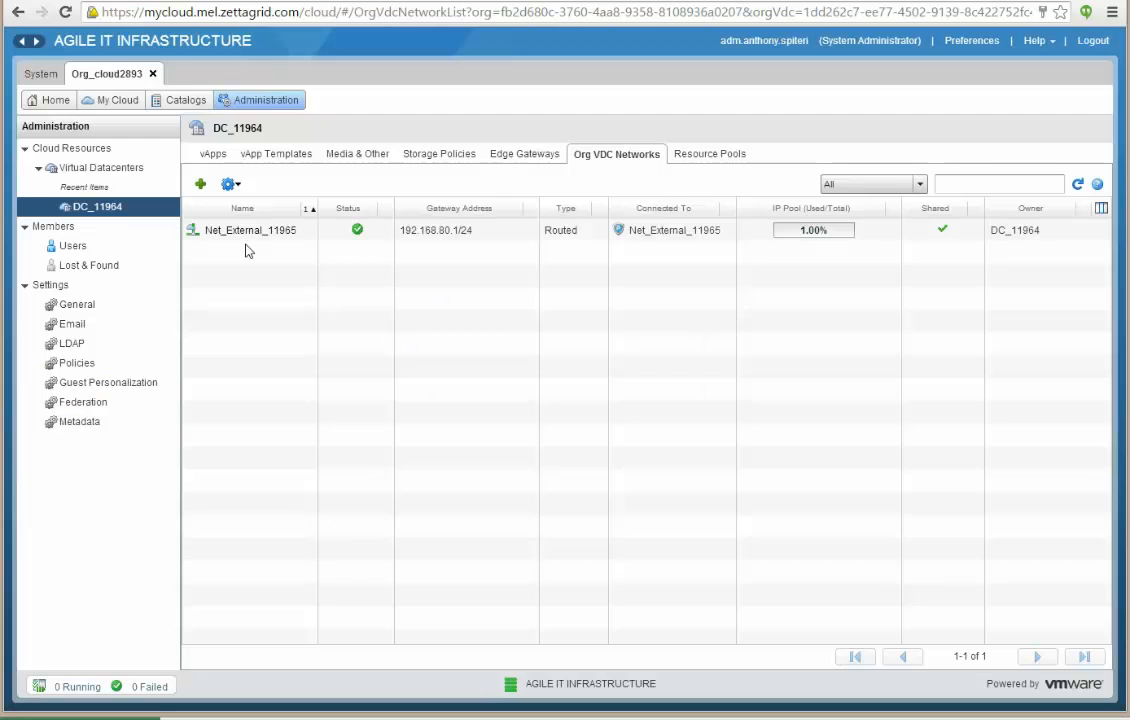
pyautogui.click(243, 0)
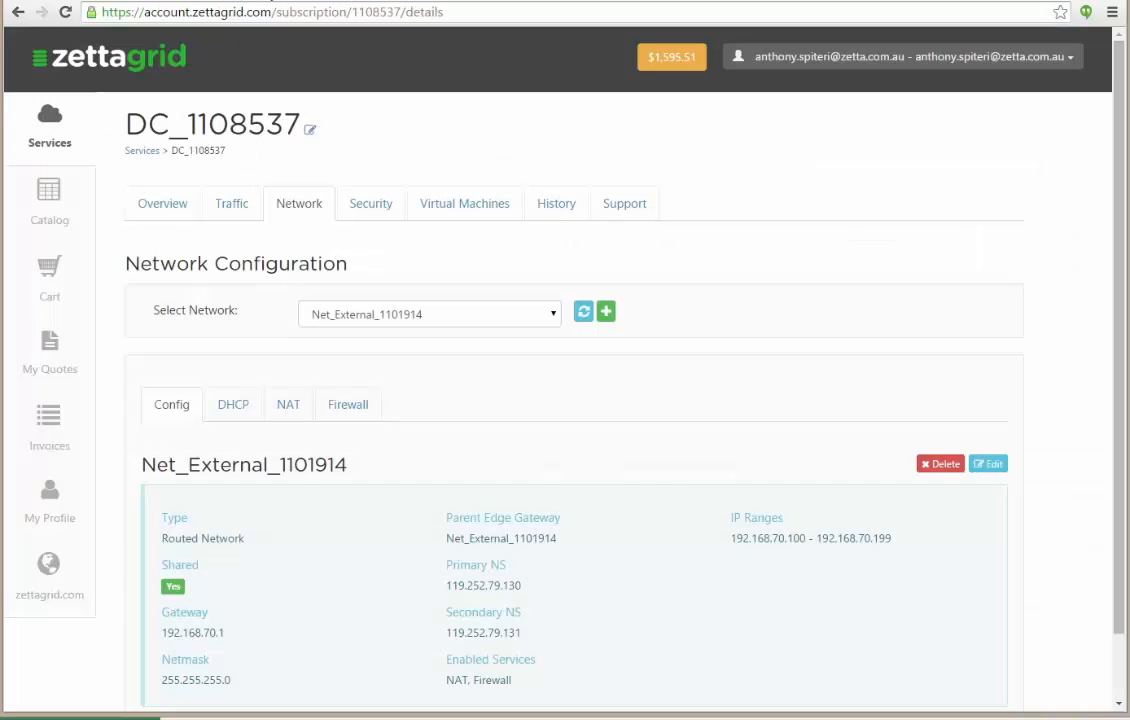
pyautogui.click(248, 0)
pyautogui.click(138, 0)
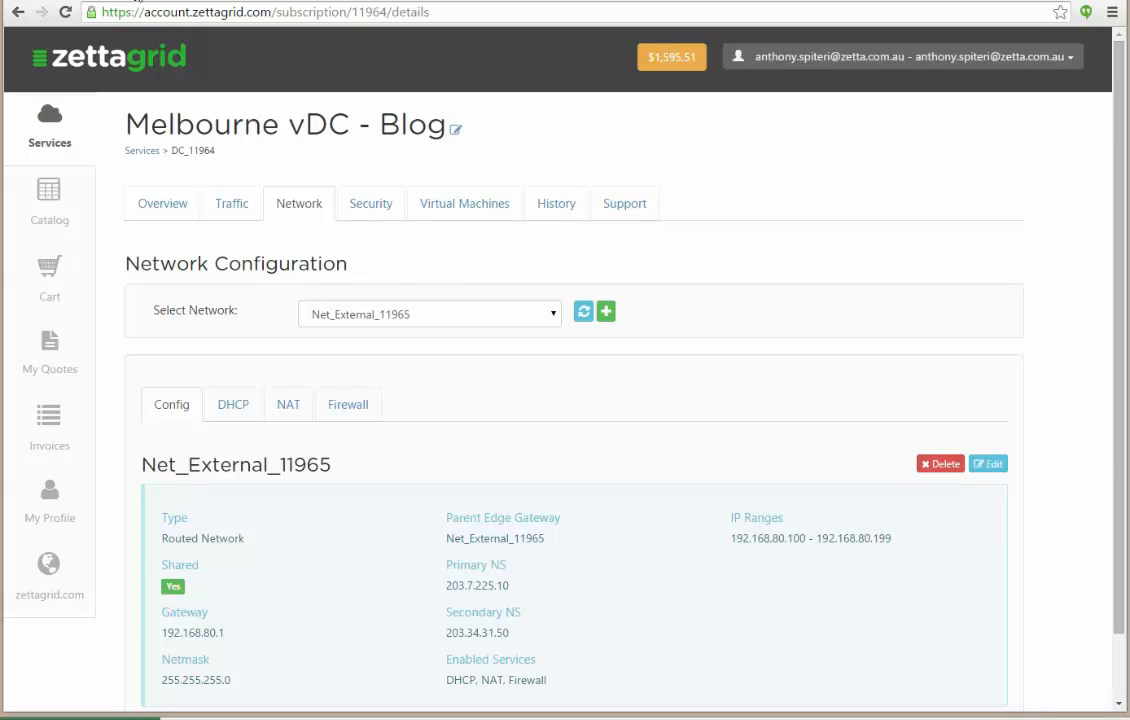
# - View the DHCP pools of Net_External_11965, examining the edit form of the existing pool and the form for adding a pool
pyautogui.click(249, 402)
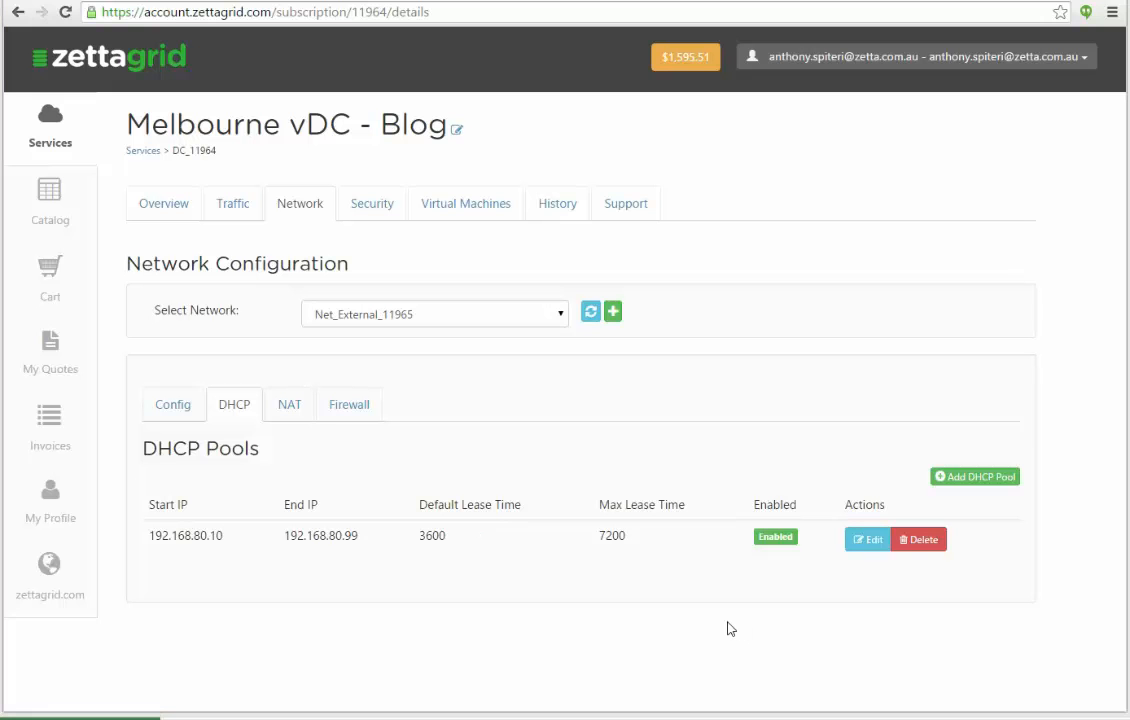
pyautogui.click(852, 541)
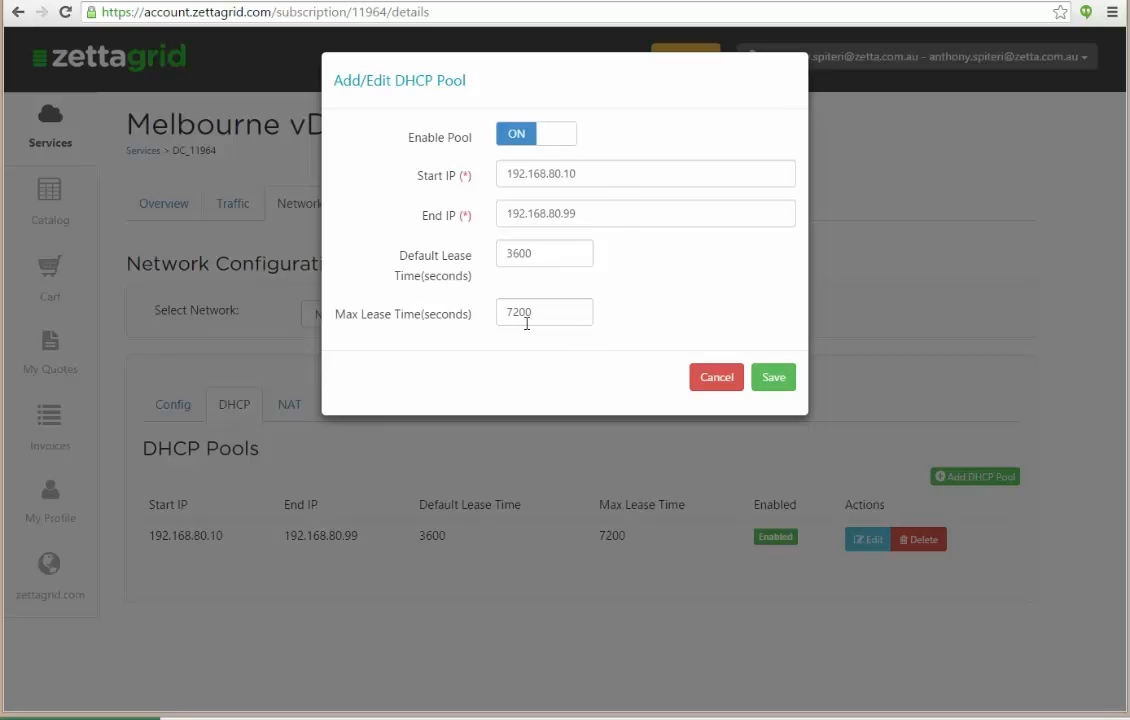
pyautogui.click(718, 381)
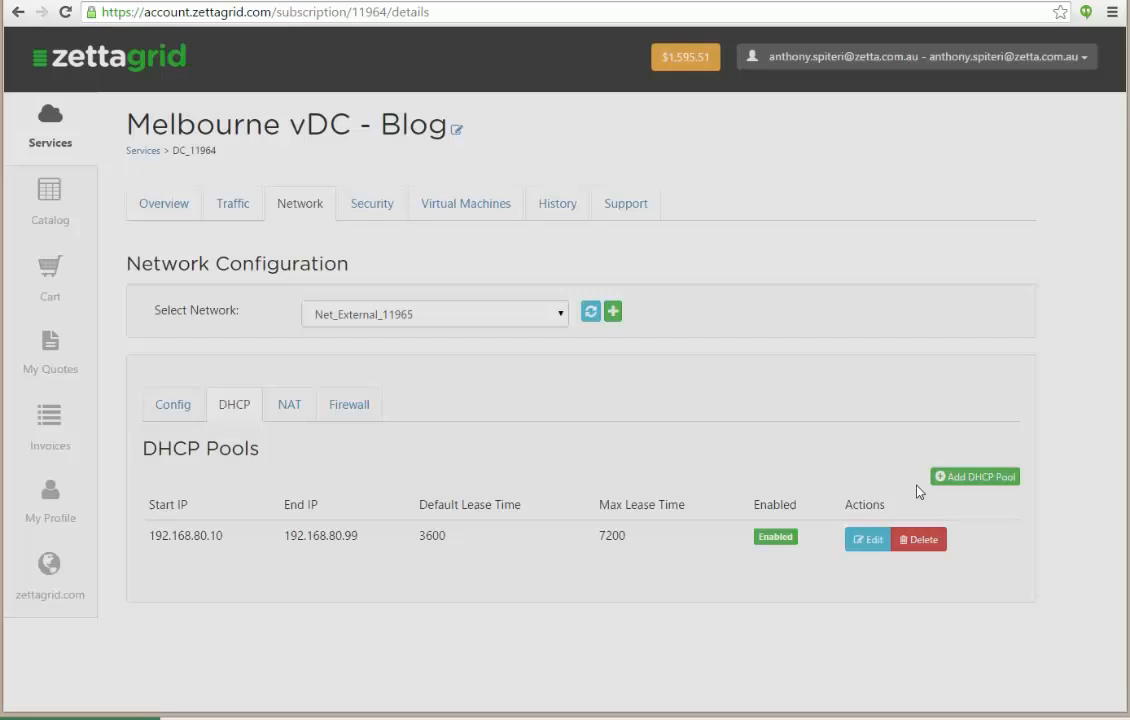
pyautogui.click(962, 477)
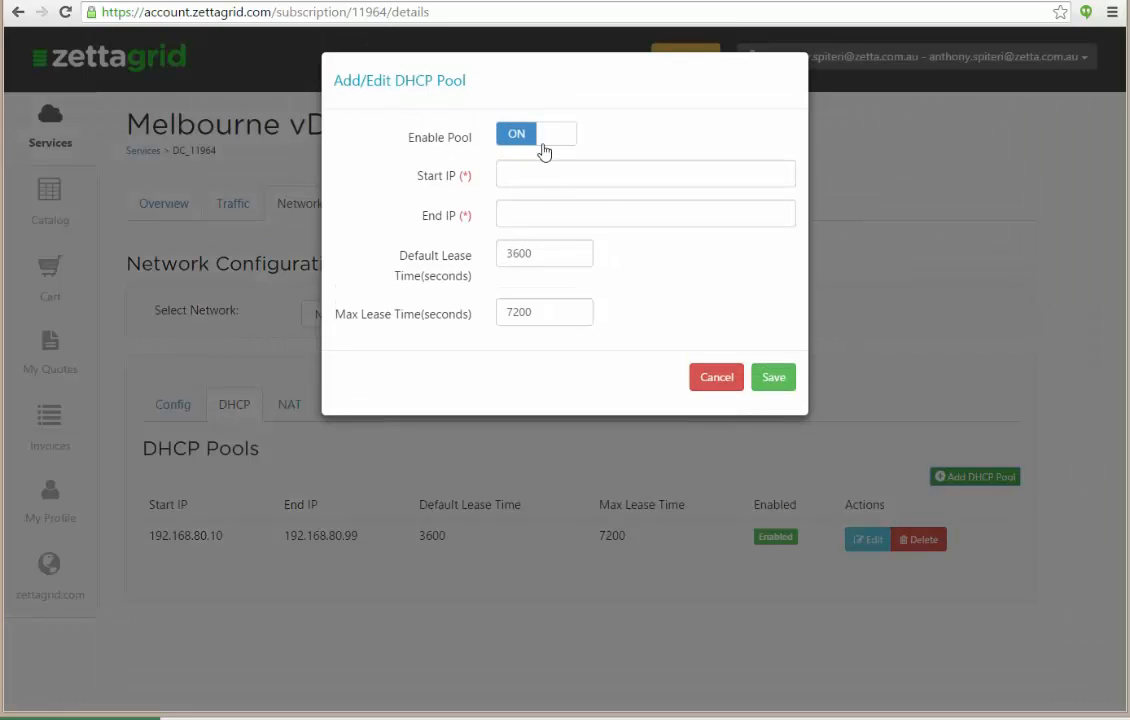
pyautogui.click(716, 377)
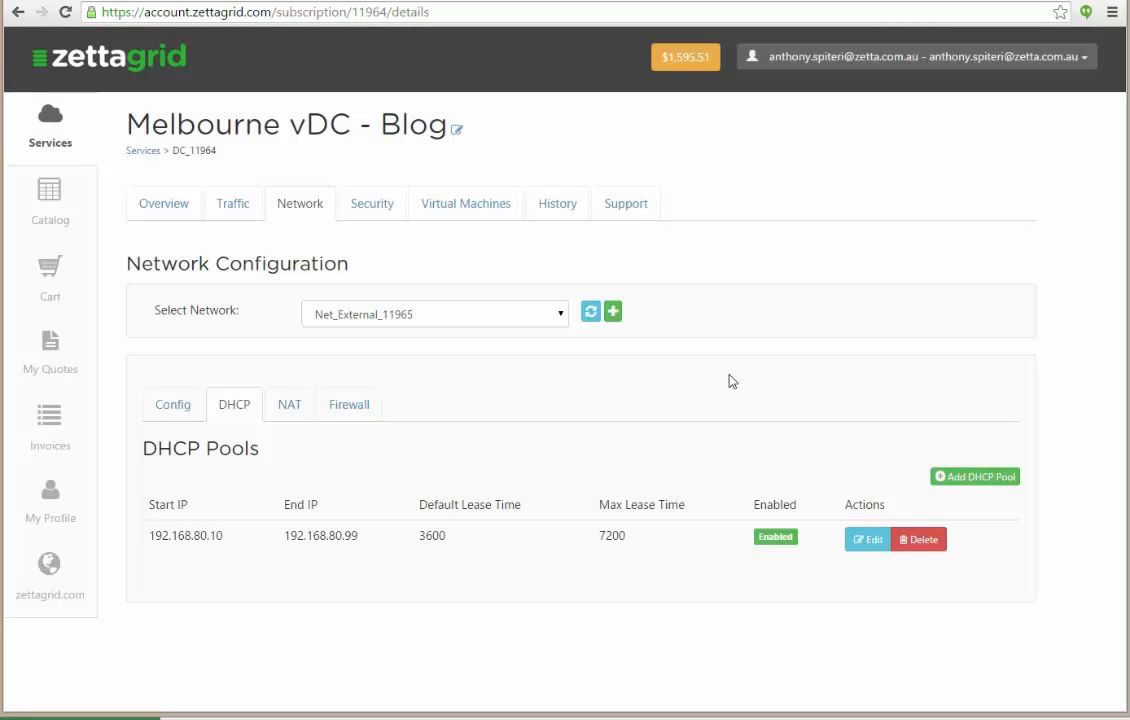
# - Set the default lease time of the 192.168.80.10 to 192.168.80.99 DHCP pool to 3800 seconds and save the pool
pyautogui.click(866, 544)
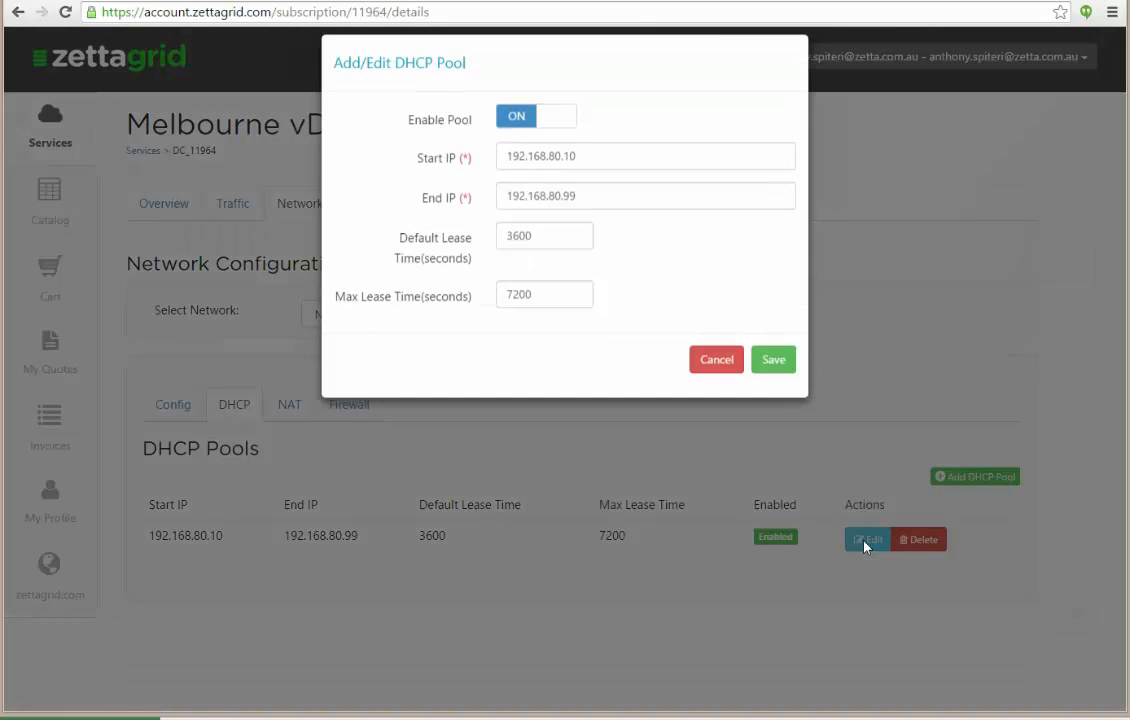
pyautogui.moveTo(573, 255); pyautogui.dragTo(443, 245)
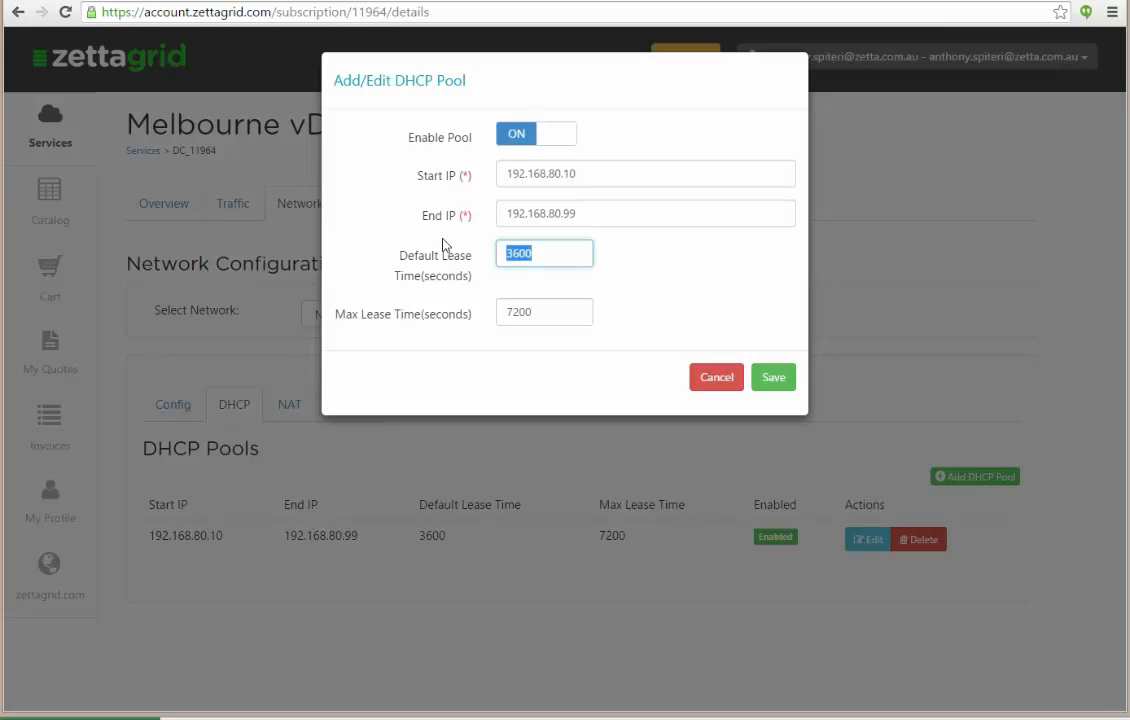
pyautogui.write('3800')
pyautogui.click(775, 378)
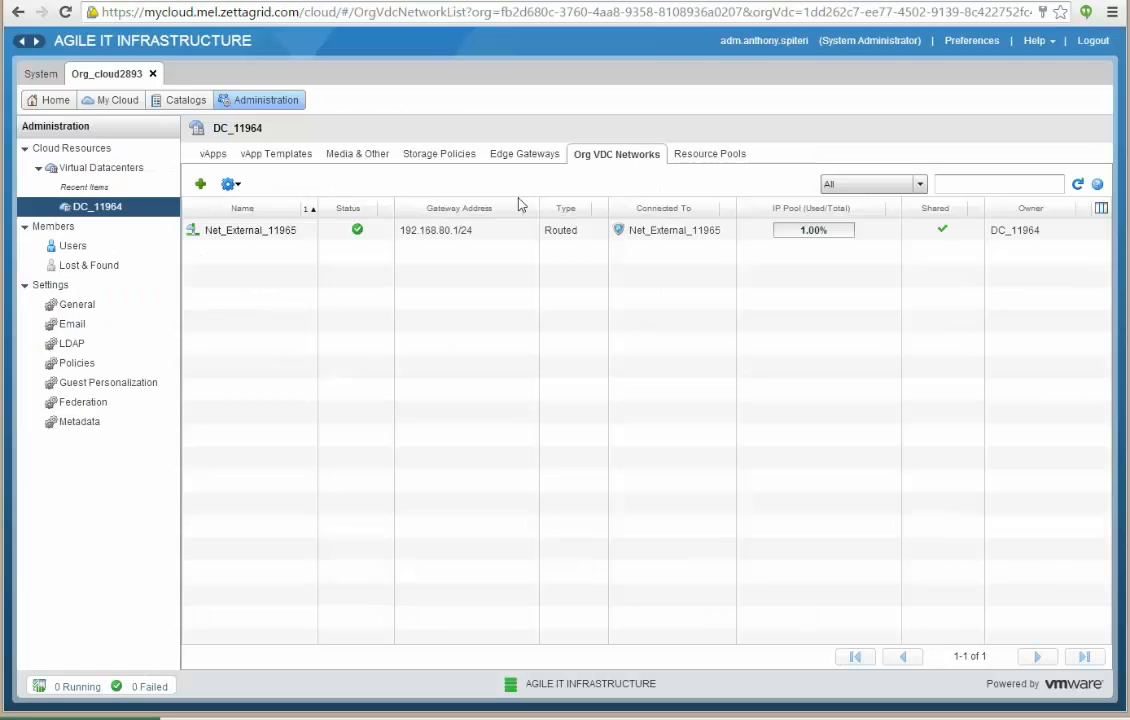
# - In vCloud Director, refresh the edge gateways of DC_11964 and open the service configuration of Net_External_11965
pyautogui.click(524, 154)
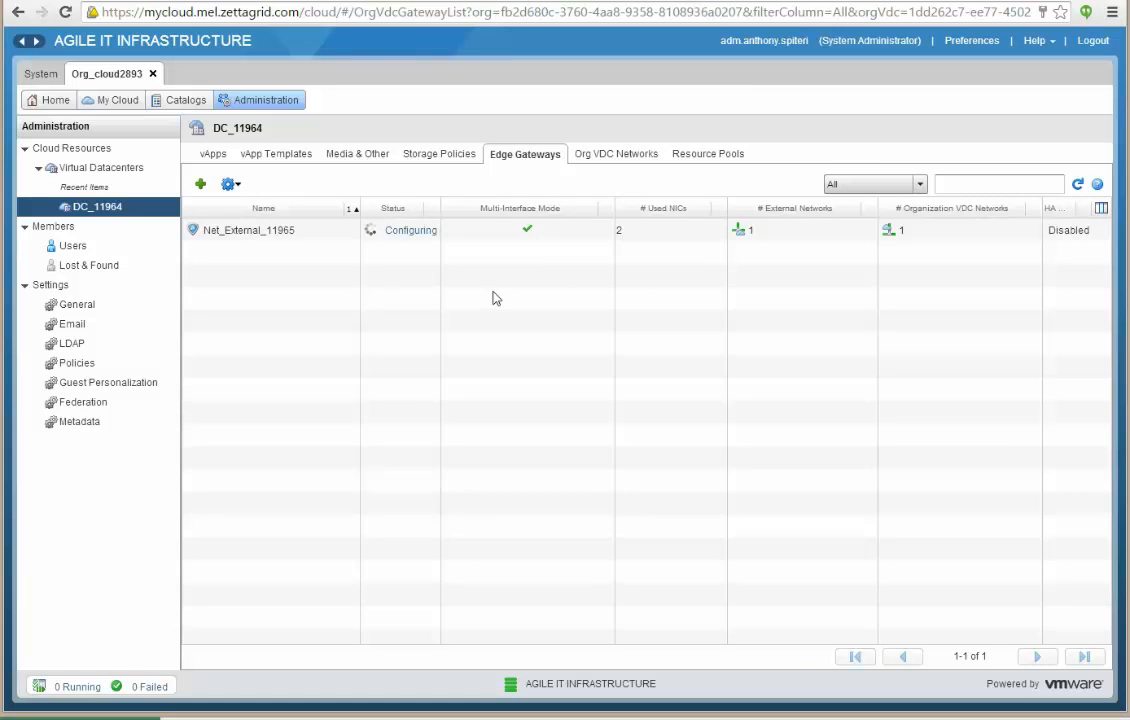
pyautogui.click(1077, 184)
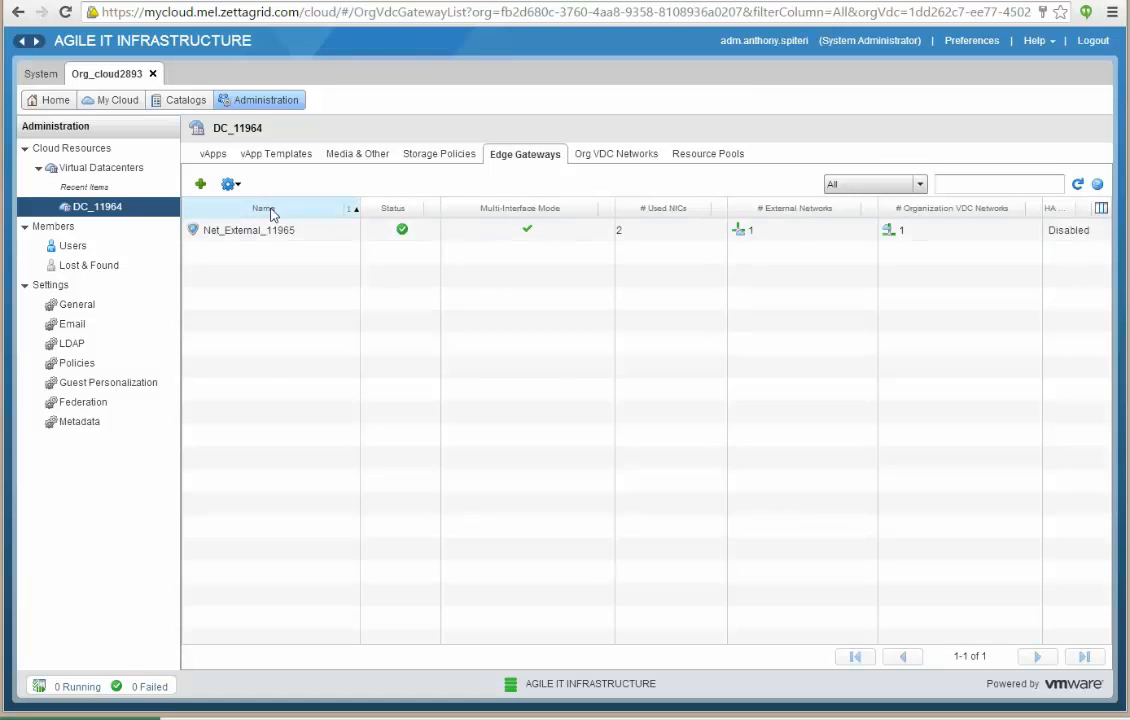
pyautogui.rightClick(268, 226)
pyautogui.click(343, 268)
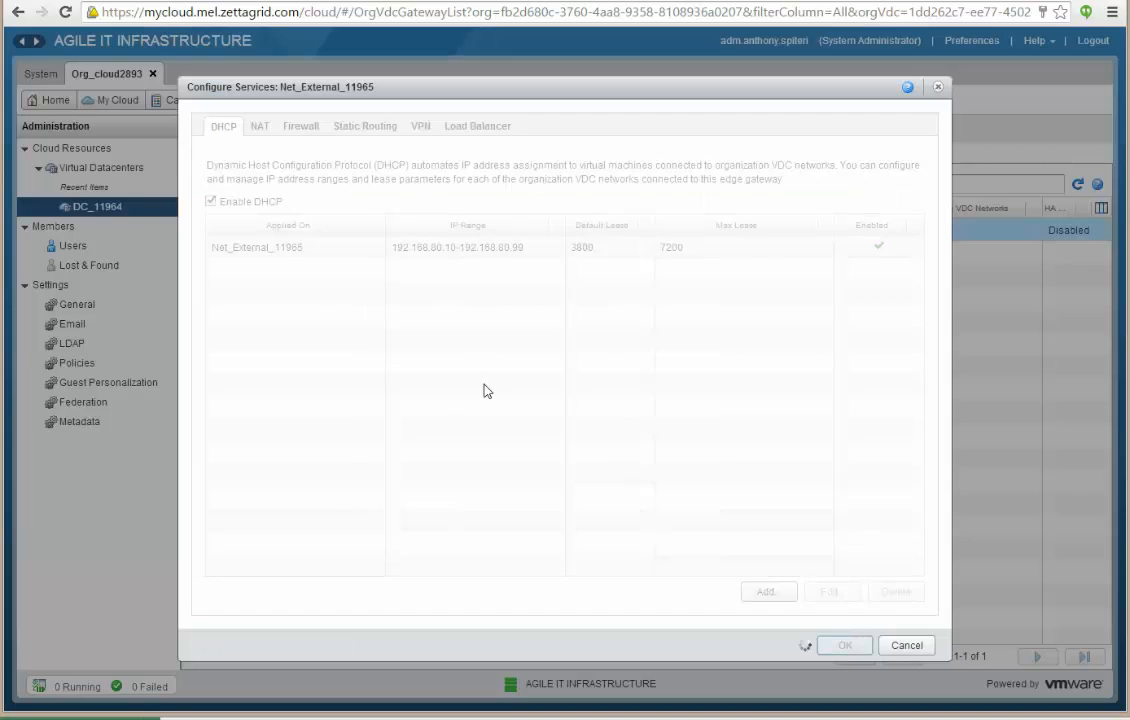
# - Set the DHCP pool's default lease time to 3600 seconds, apply the service configuration, and refresh the edge gateway list
pyautogui.click(462, 248)
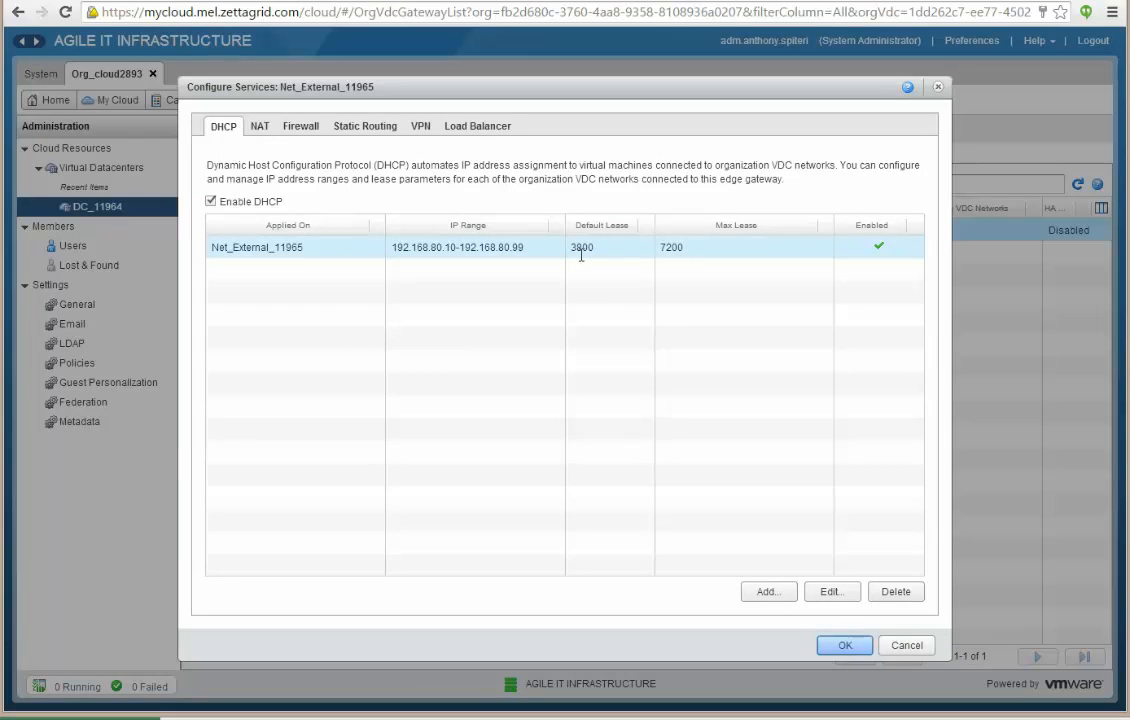
pyautogui.click(832, 591)
pyautogui.click(553, 400)
pyautogui.press('BackSpace')
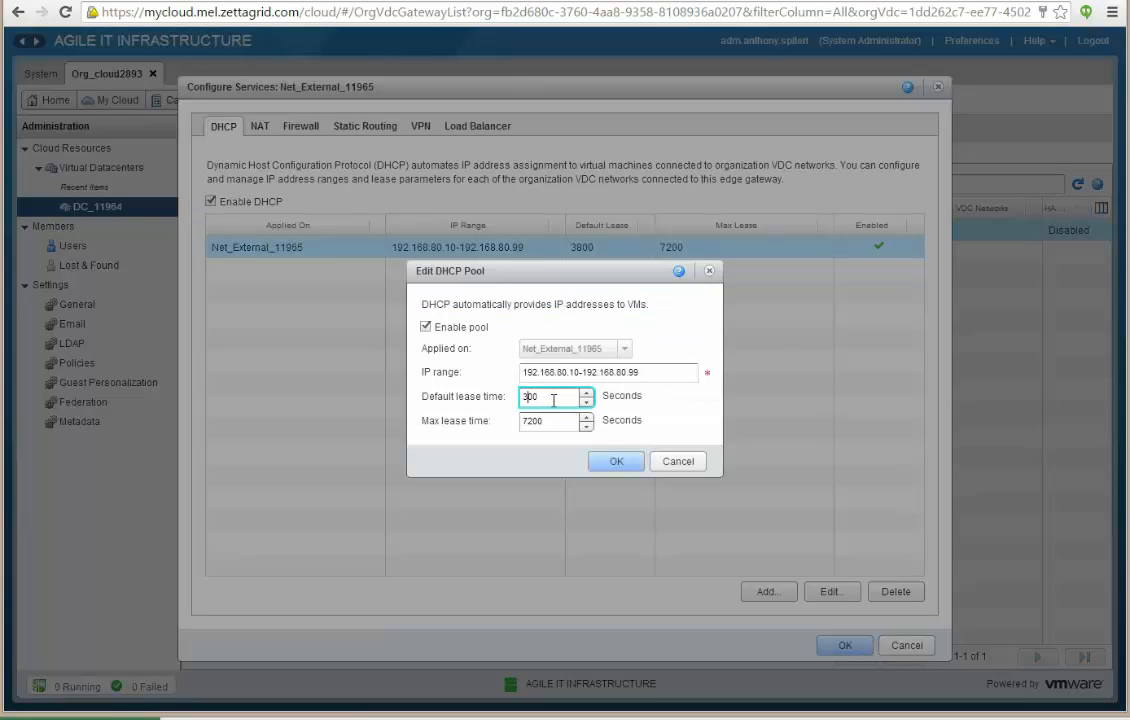
pyautogui.click(612, 462)
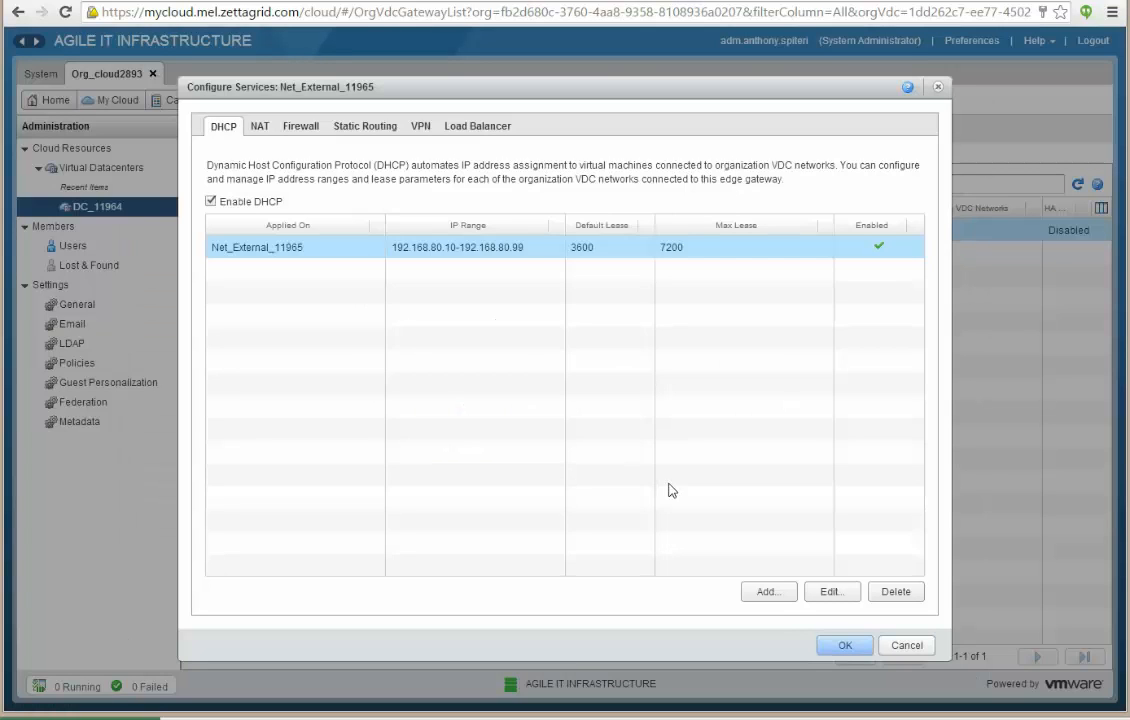
pyautogui.click(822, 645)
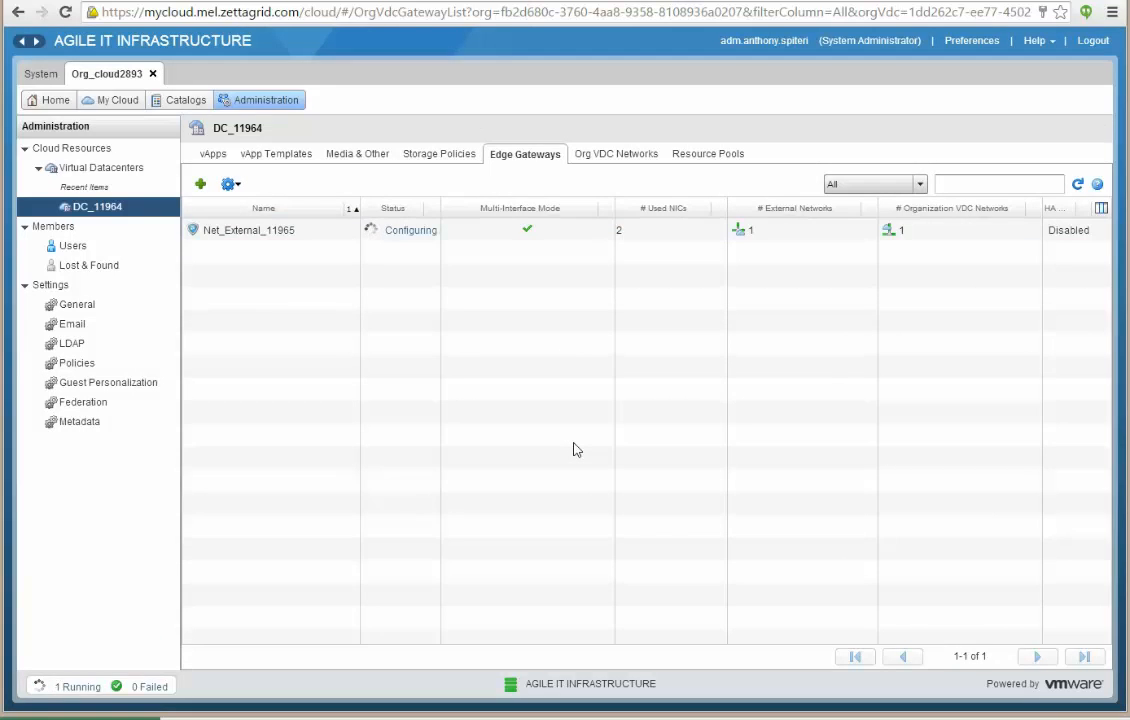
pyautogui.click(1078, 186)
pyautogui.click(1078, 185)
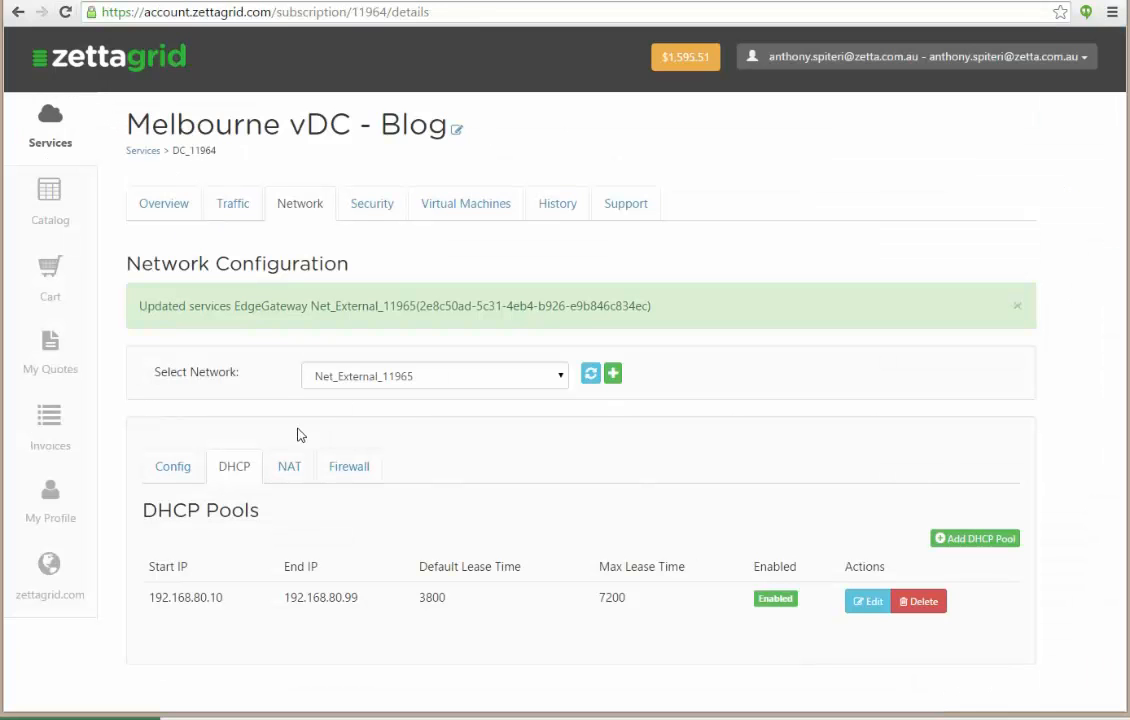
# - In the Zettagrid portal, refresh and view the NAT rules of Net_External_11965, plus the NAT and firewall rules of mycloud.mel_ExtNet_001
pyautogui.click(591, 375)
pyautogui.click(289, 468)
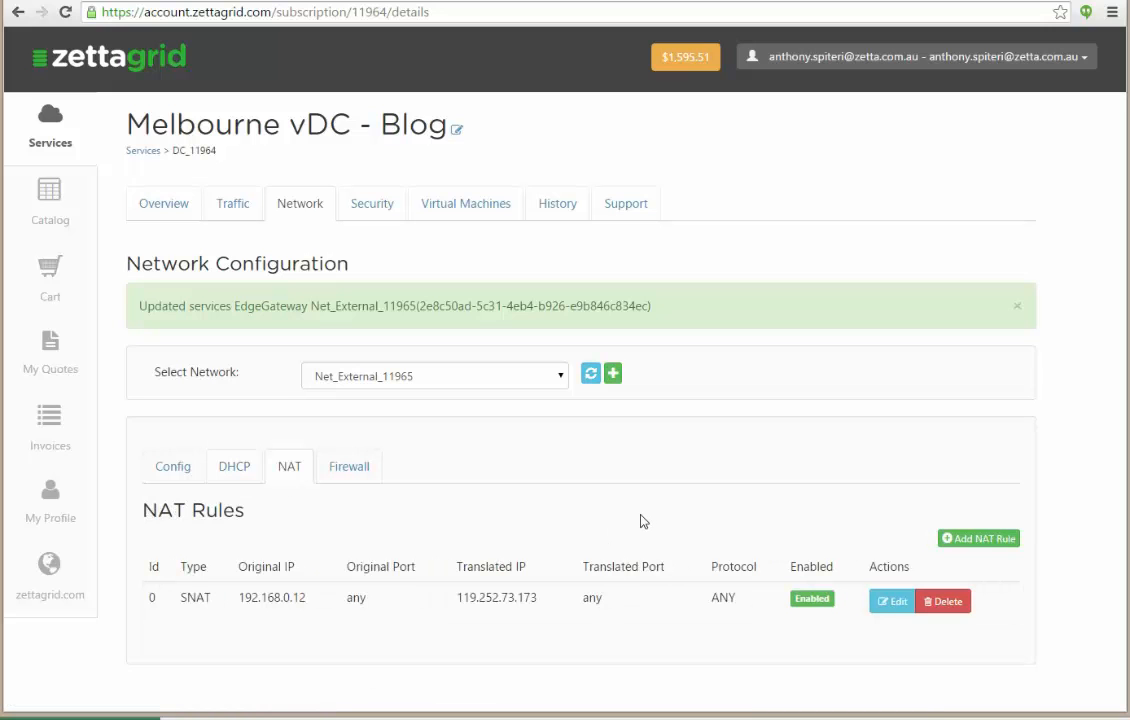
pyautogui.click(424, 378)
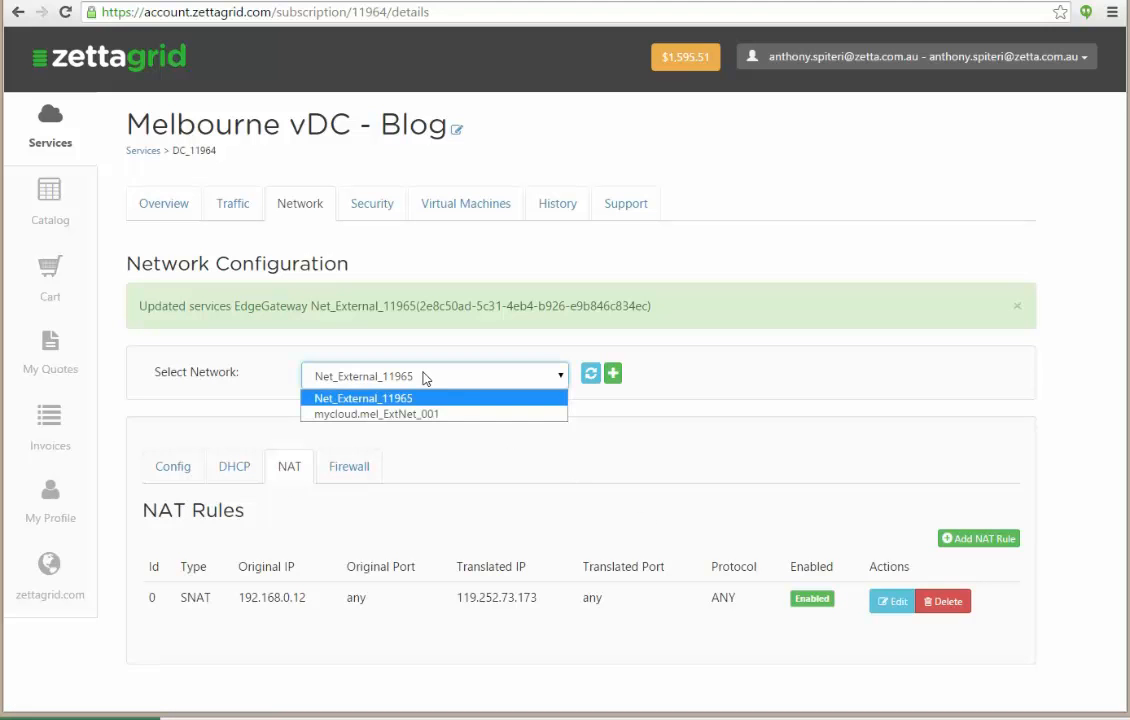
pyautogui.click(432, 413)
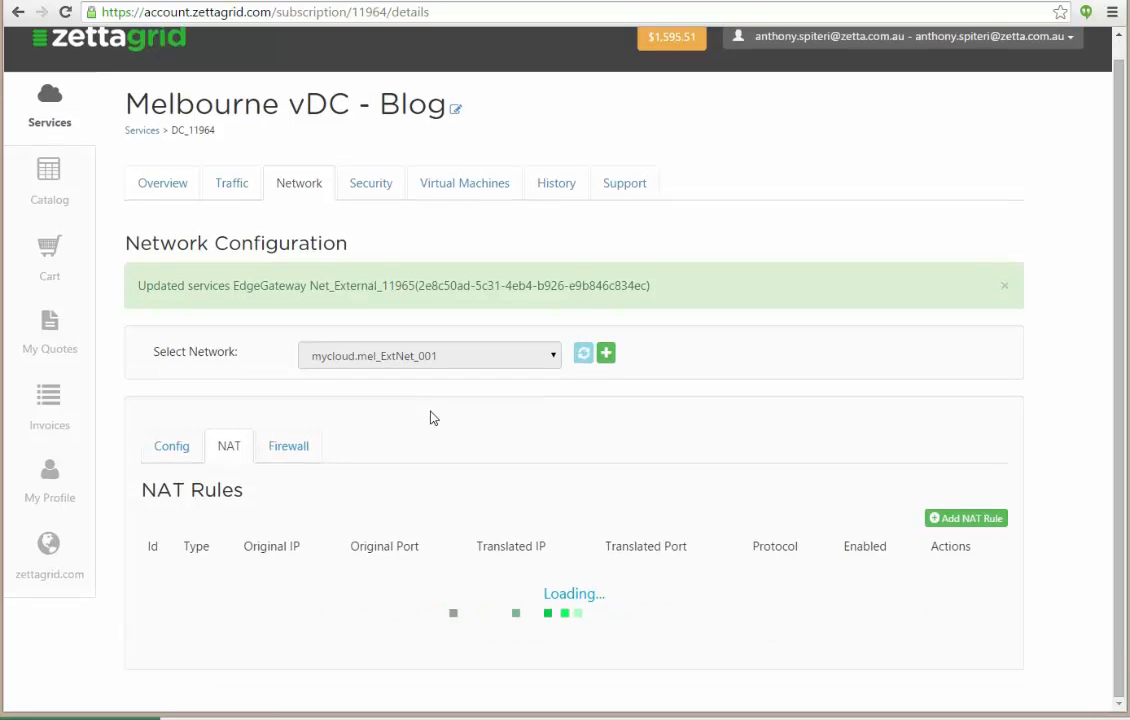
pyautogui.scroll(-2, 432, 417)
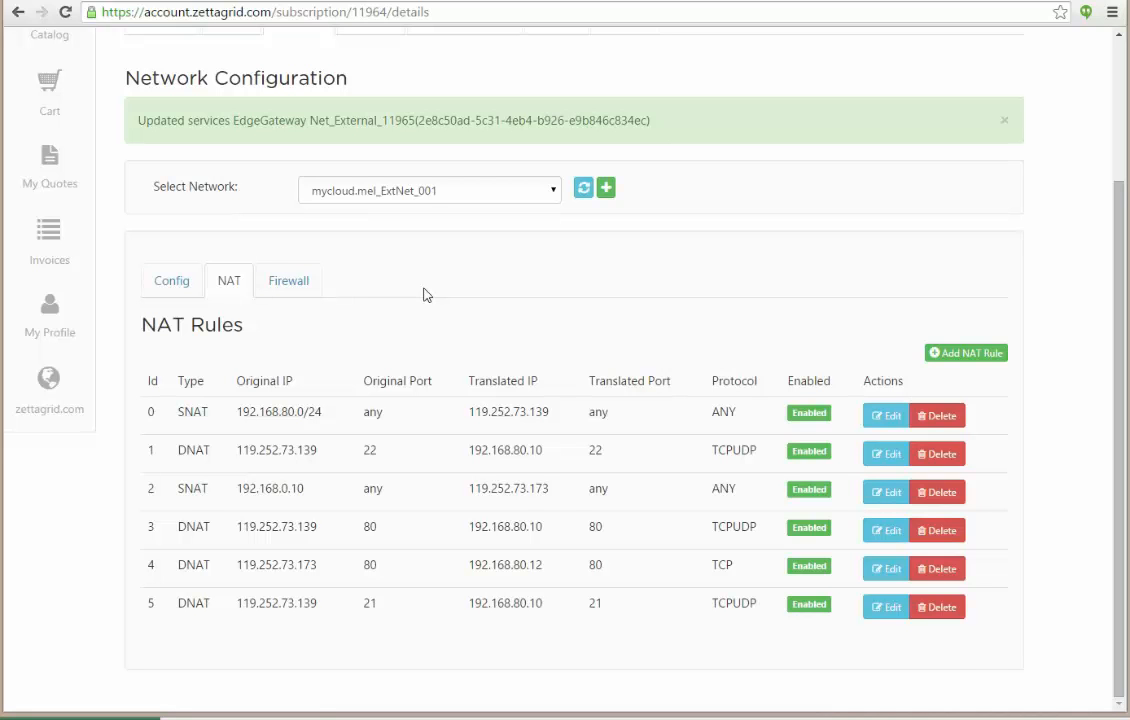
pyautogui.click(296, 281)
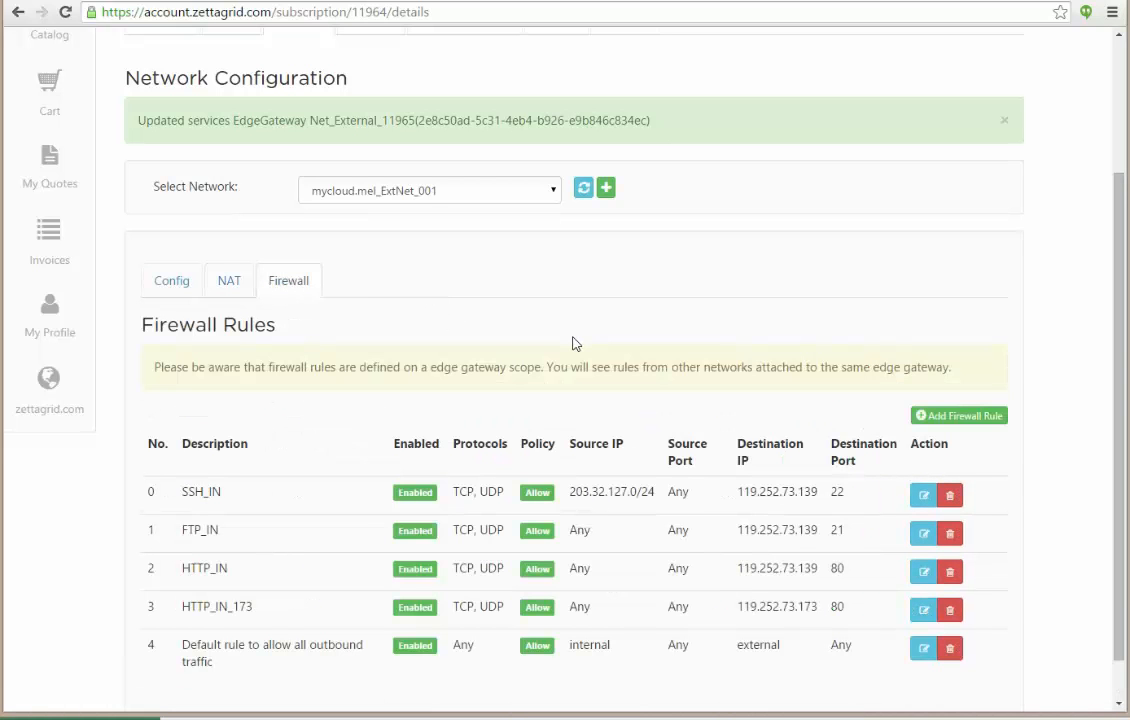
pyautogui.scroll(-1, 575, 343)
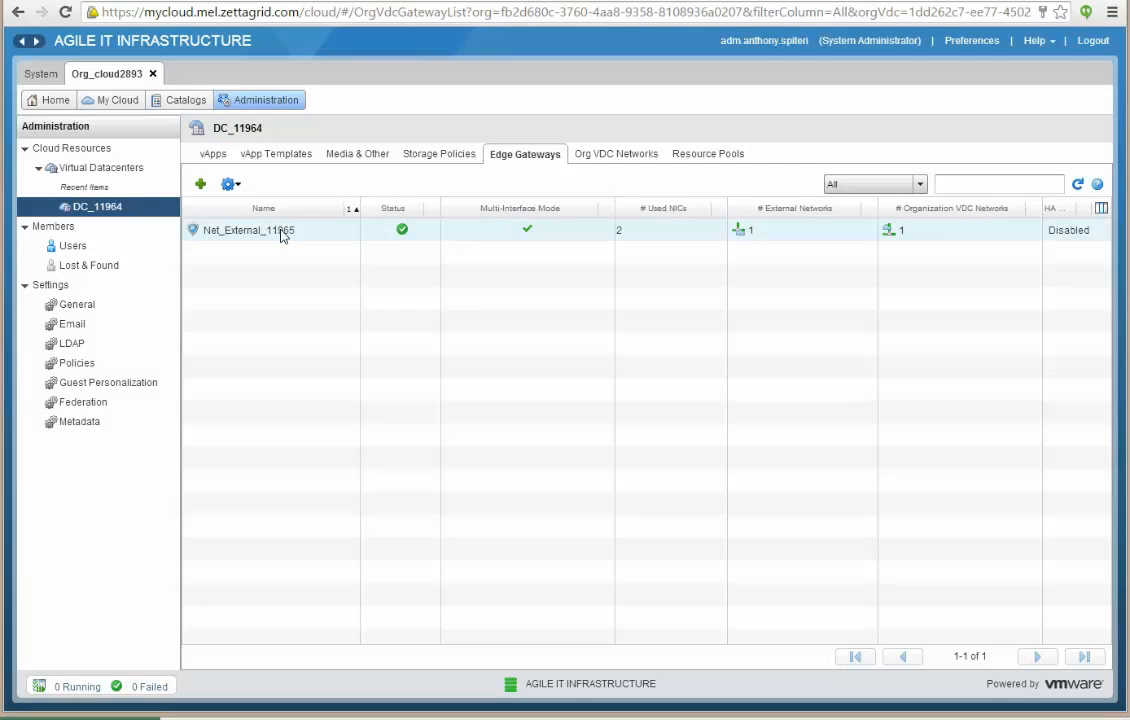
# - In vCloud Director, disable the SSH_IN firewall rule of edge gateway Net_External_11965, apply the configuration, and refresh the gateway list
pyautogui.rightClick(280, 231)
pyautogui.click(324, 263)
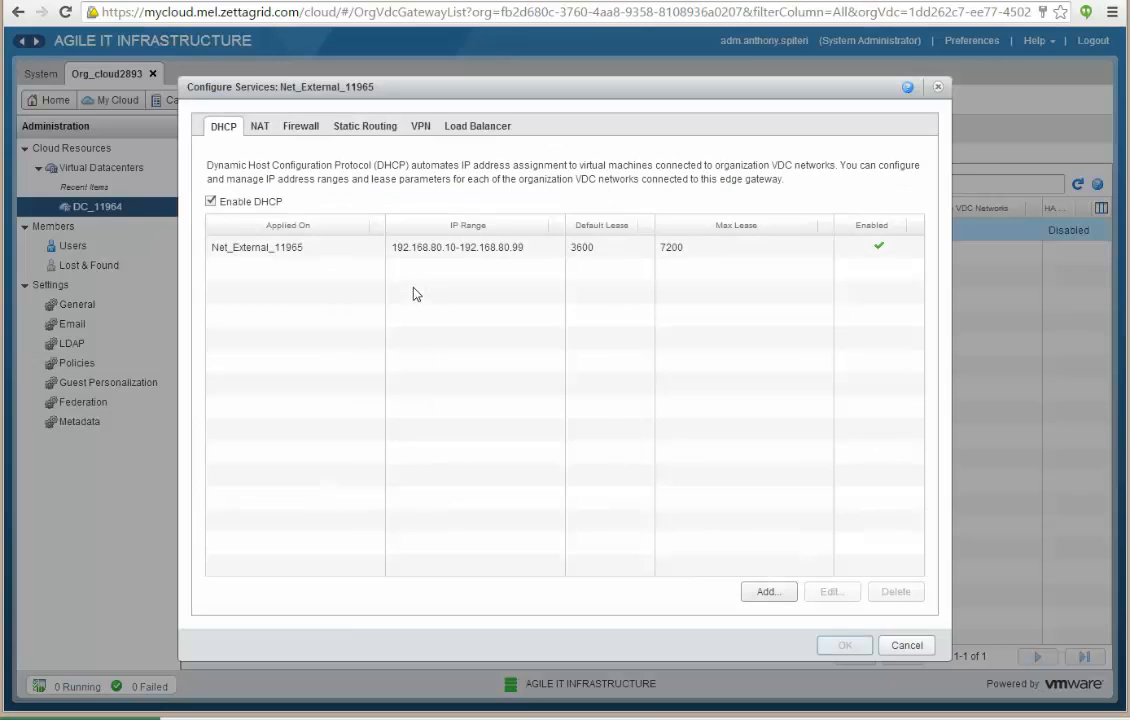
pyautogui.click(312, 132)
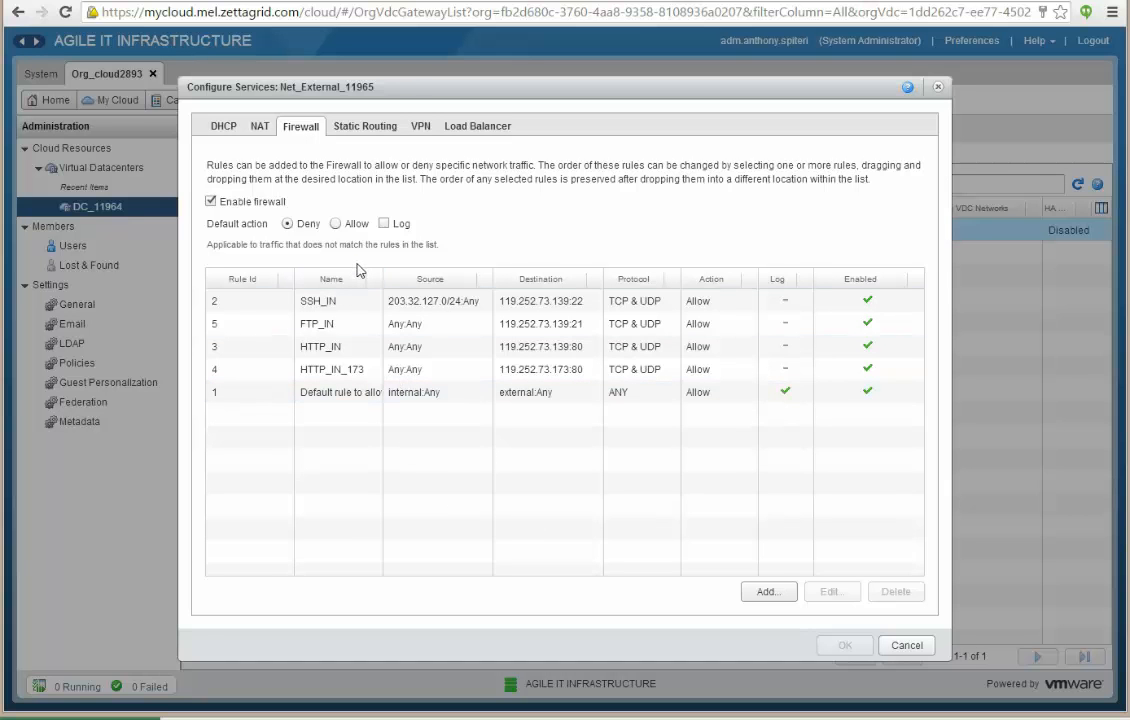
pyautogui.click(410, 300)
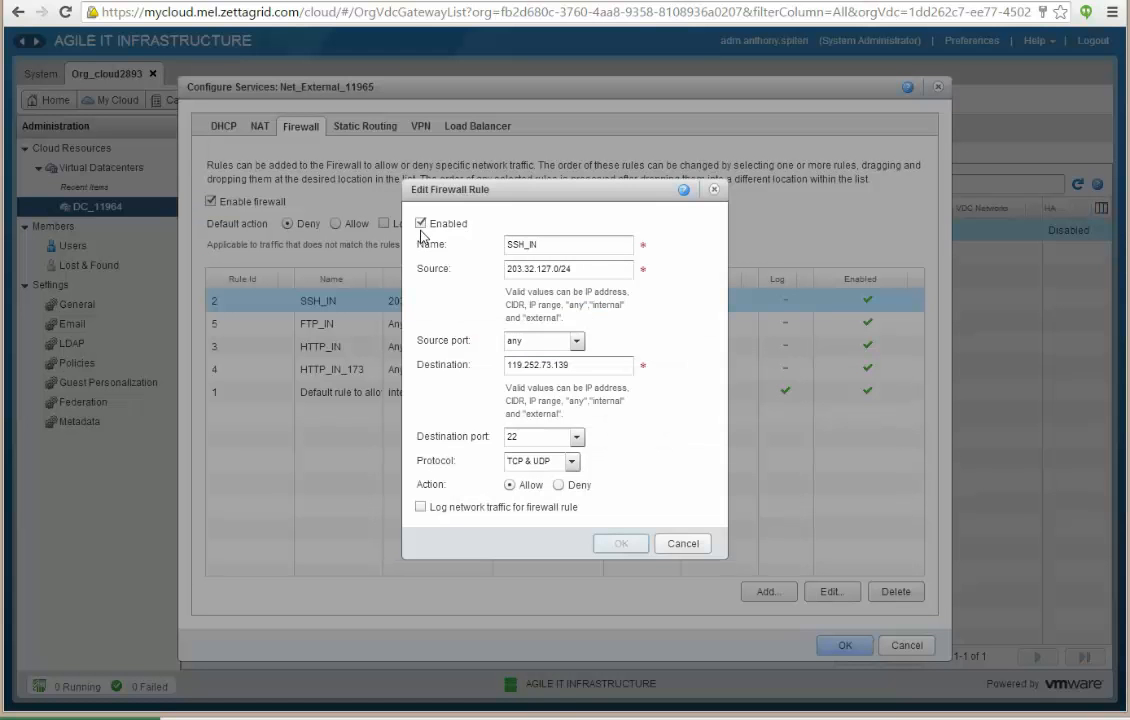
pyautogui.click(421, 225)
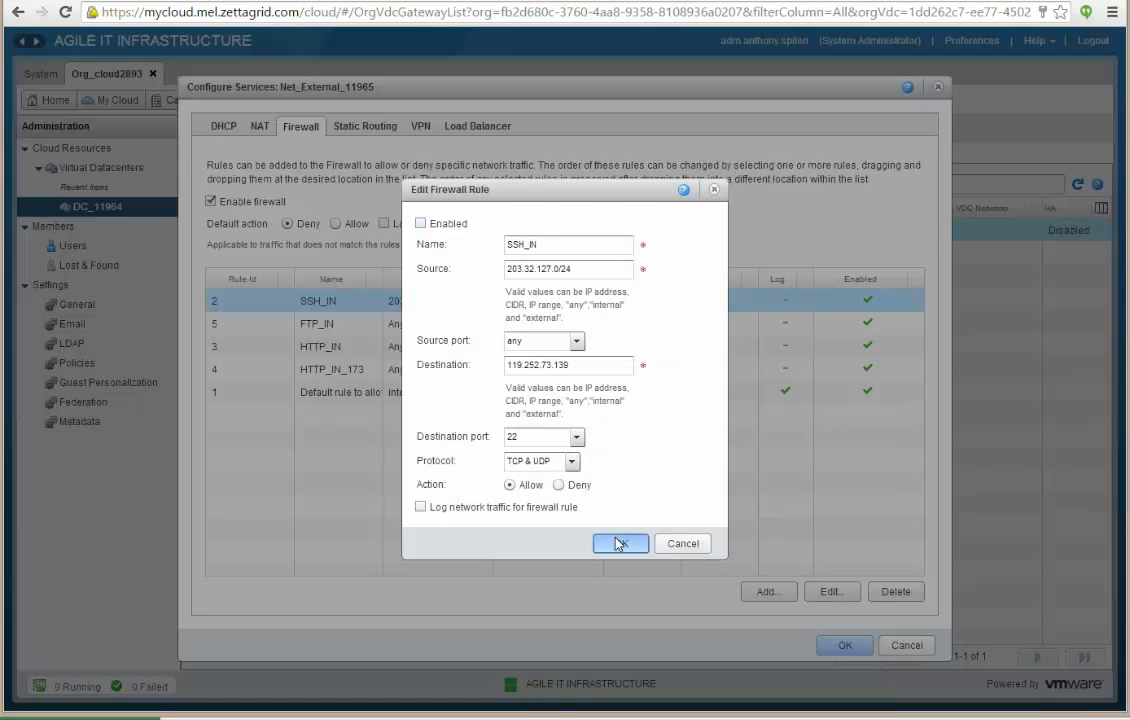
pyautogui.click(617, 543)
pyautogui.click(838, 645)
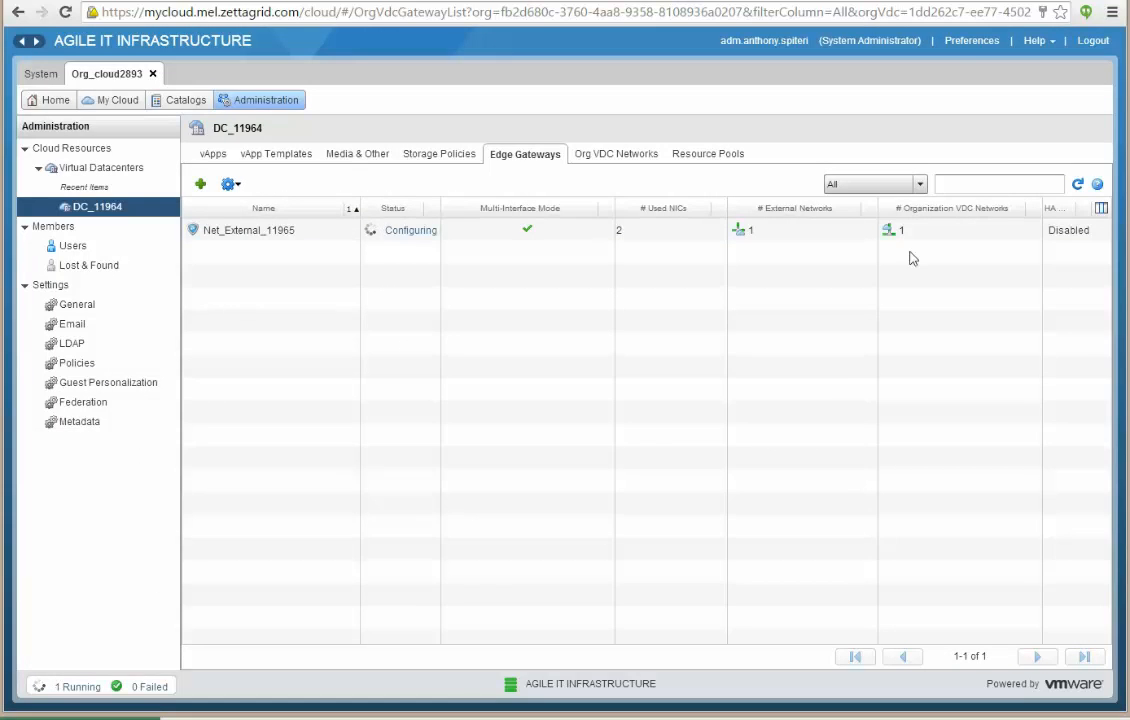
pyautogui.click(1077, 184)
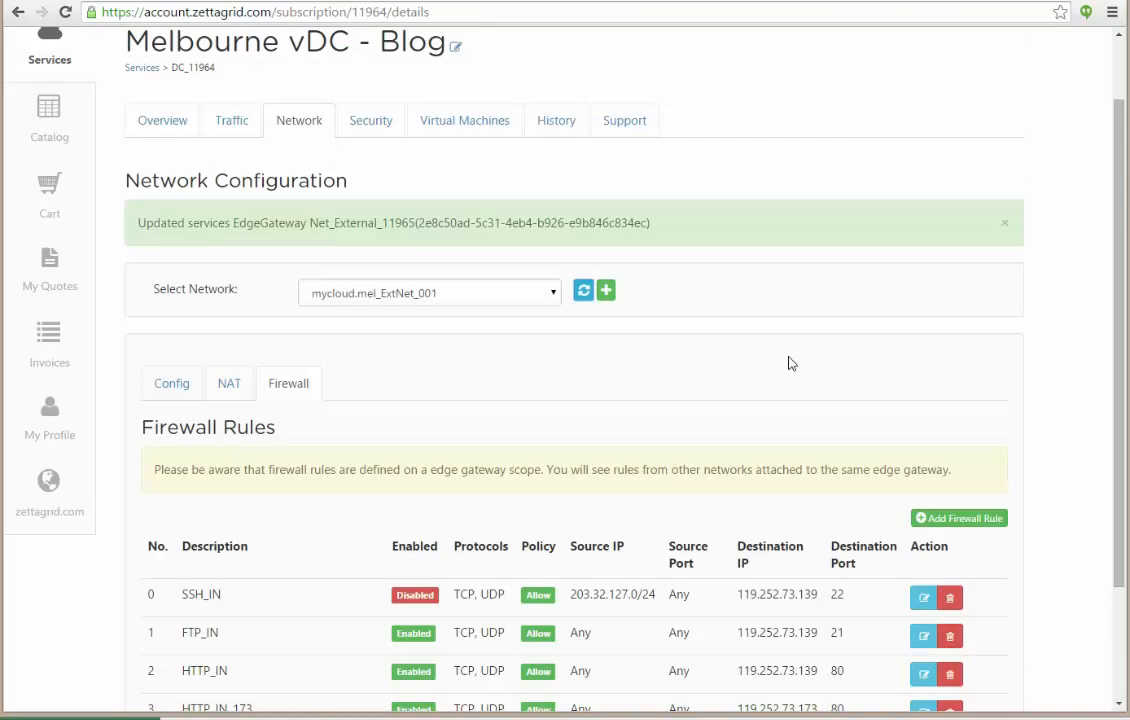
# - In the Zettagrid portal, enable the SSH_IN firewall rule of mycloud.mel_ExtNet_001 and save it, then return to vCloud Director's edge gateways
pyautogui.scroll(-2, 789, 361)
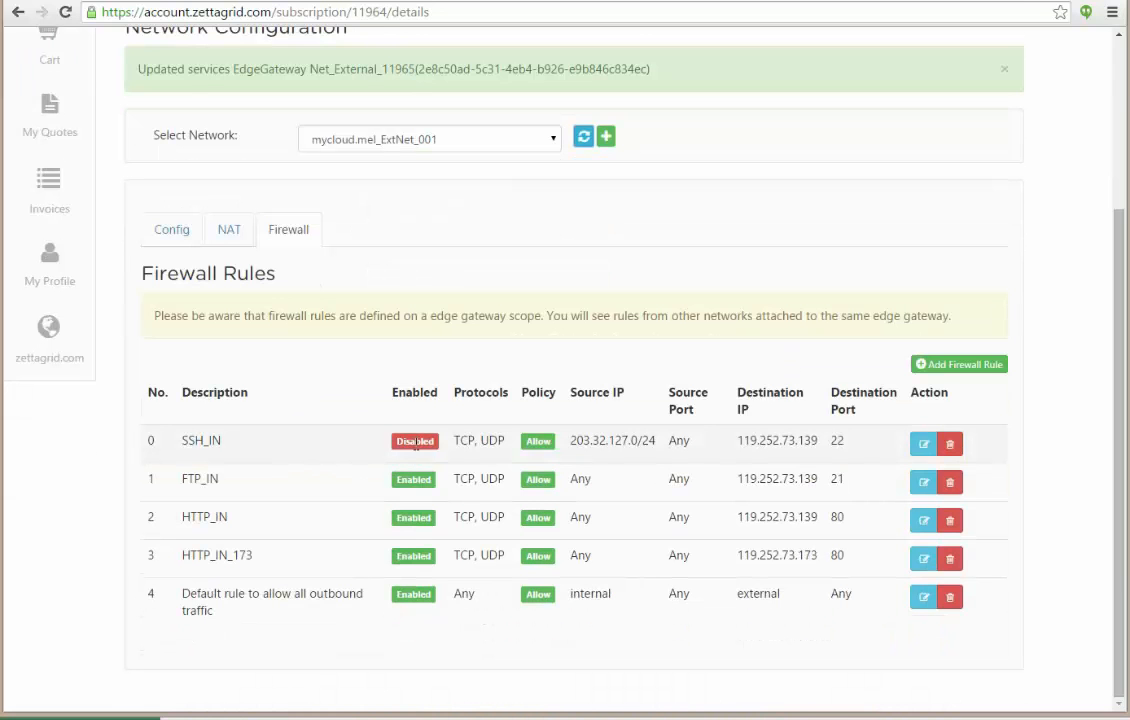
pyautogui.click(921, 446)
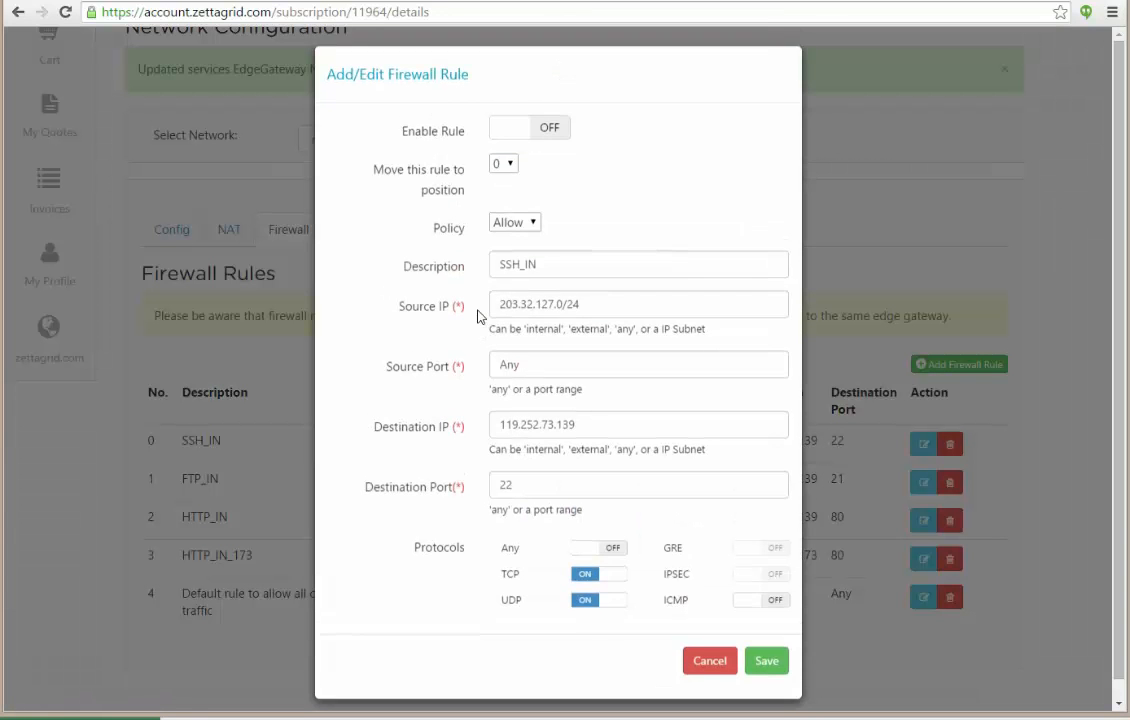
pyautogui.click(533, 136)
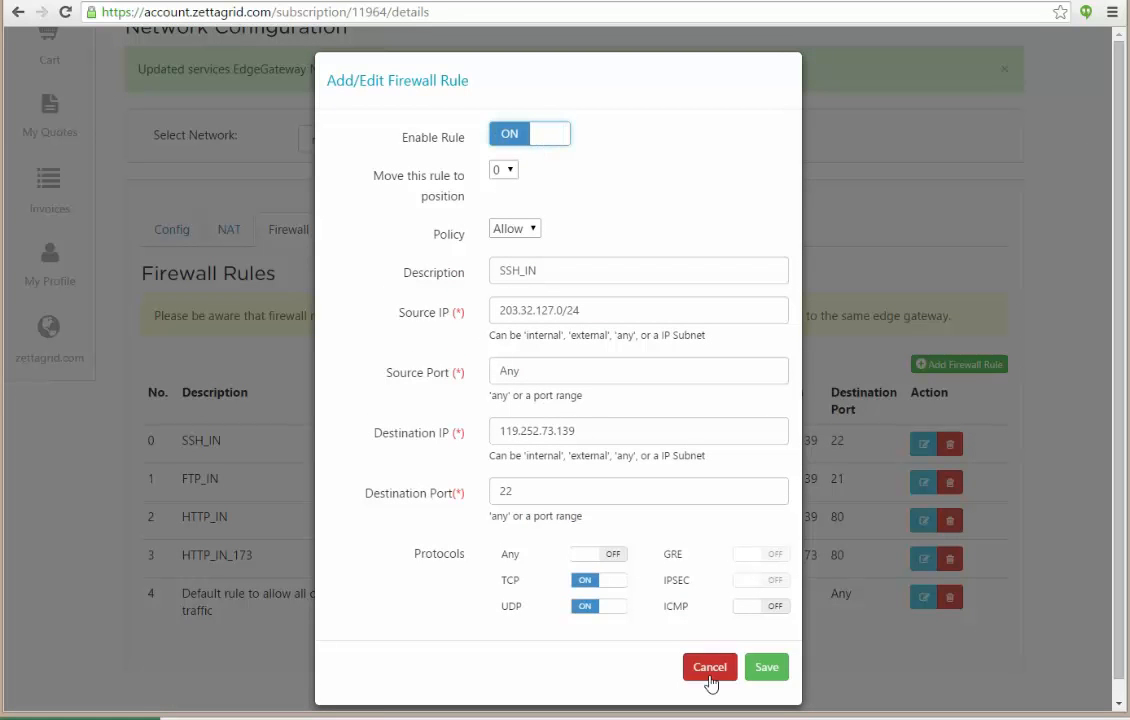
pyautogui.click(760, 670)
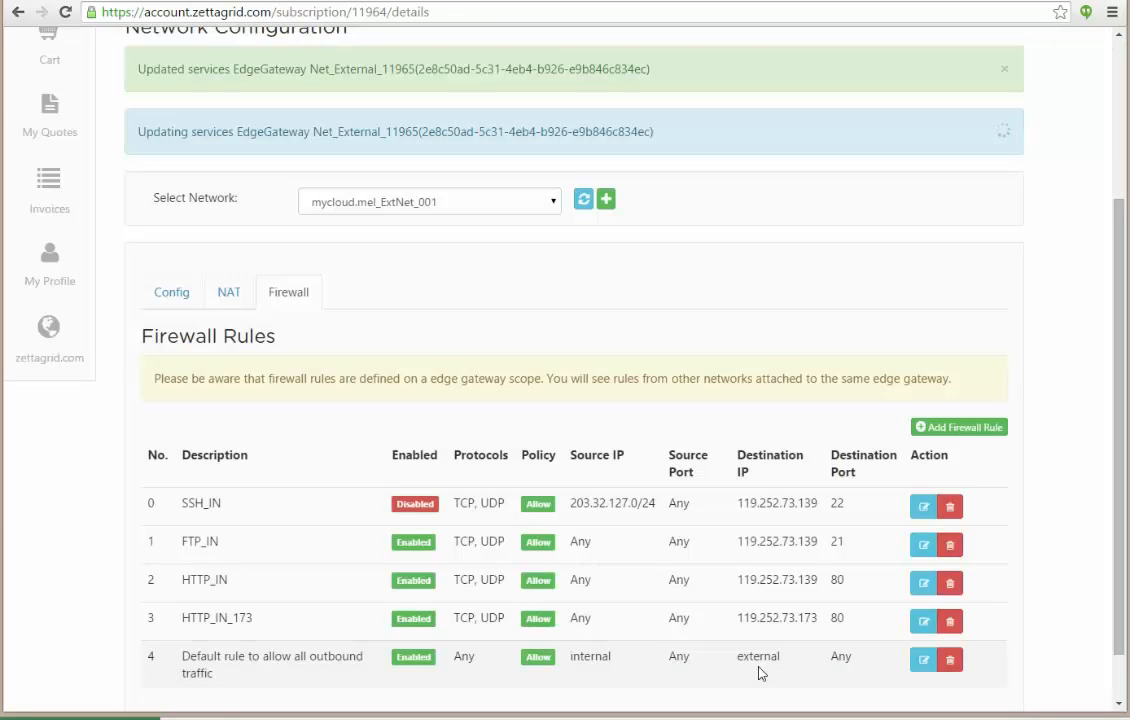
pyautogui.click(1004, 69)
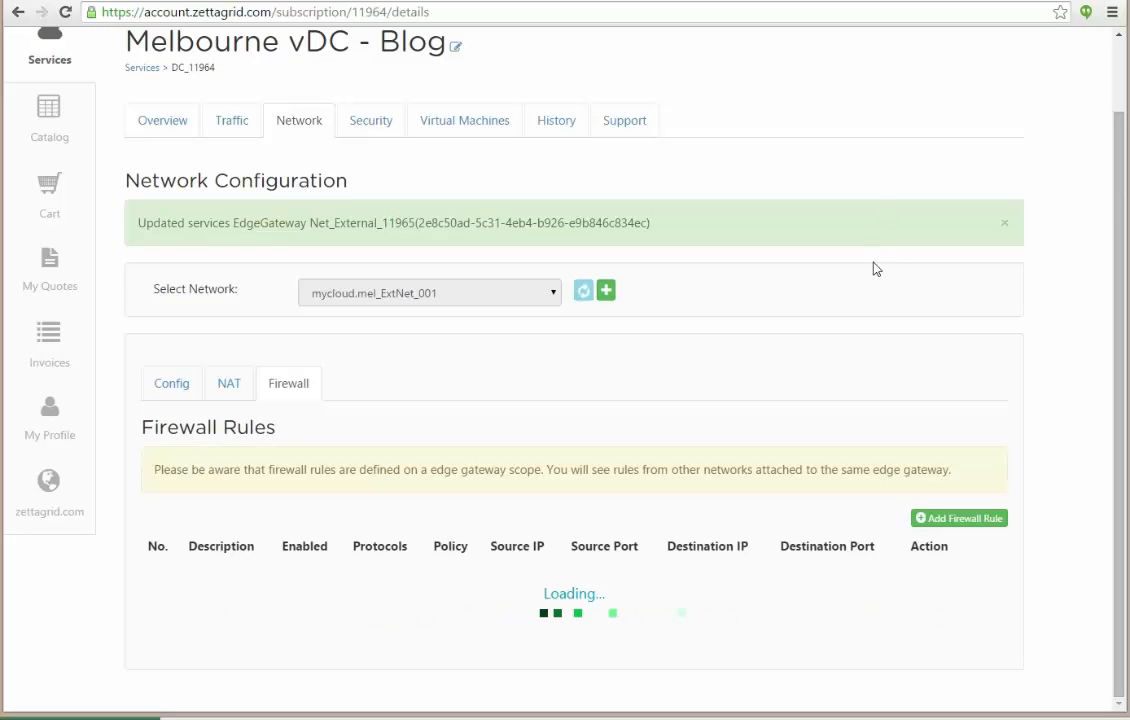
pyautogui.scroll(-2, 988, 441)
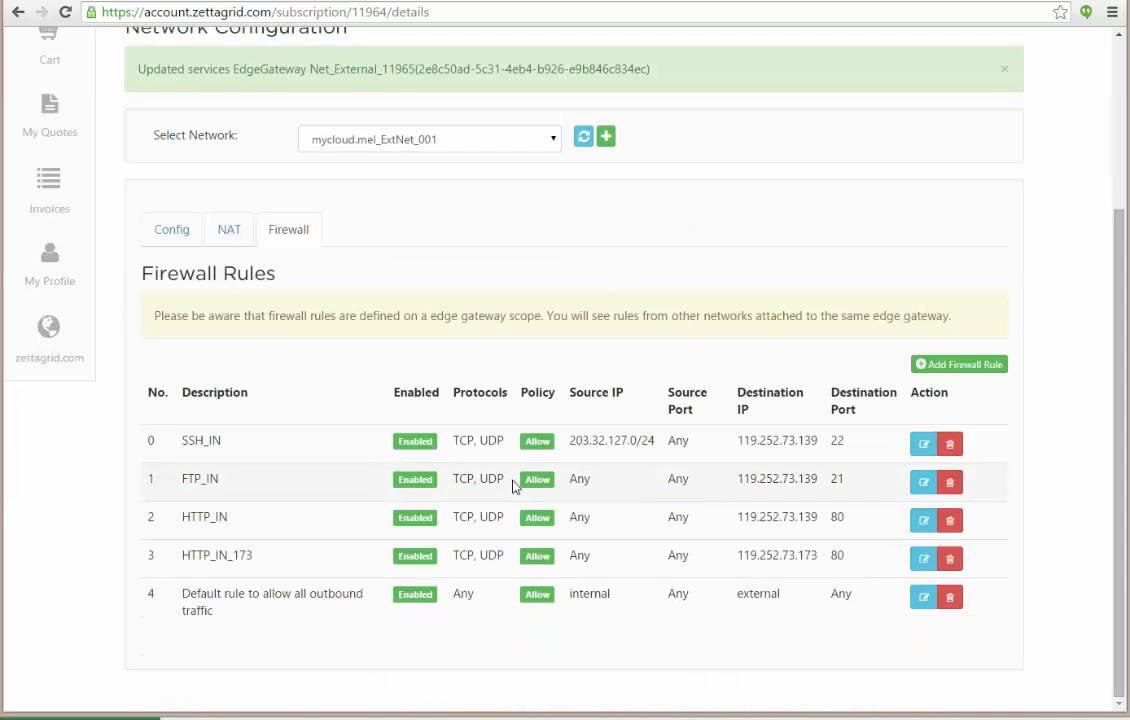
pyautogui.click(268, 0)
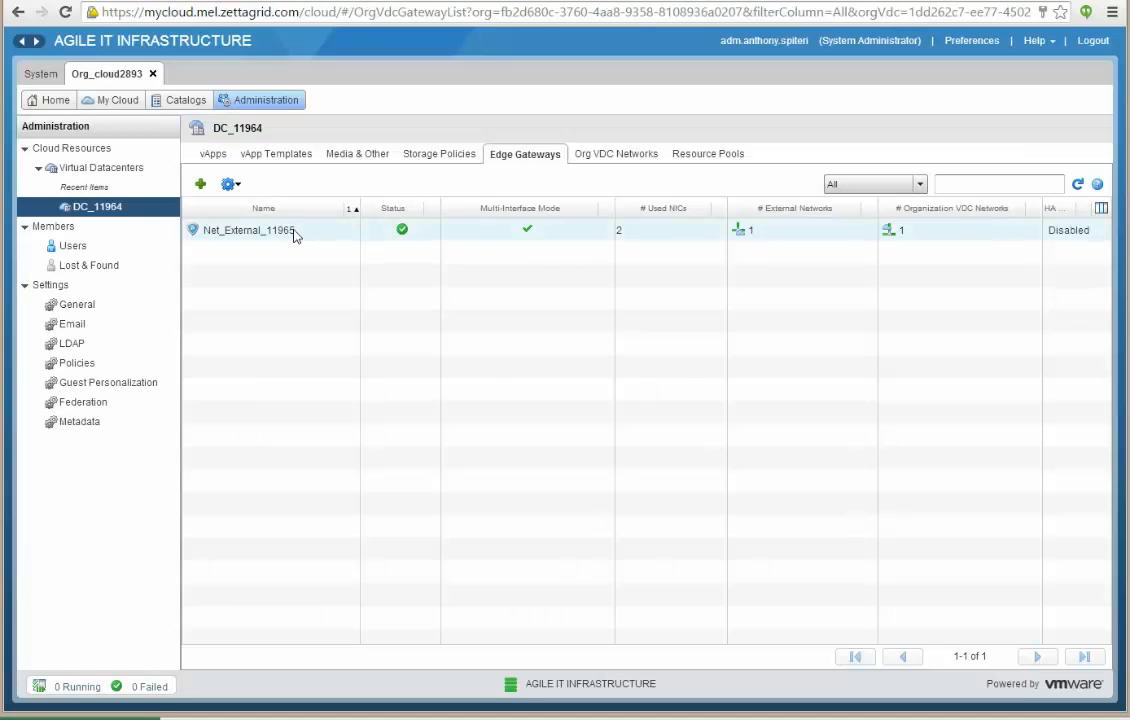
# - View the firewall rules of edge gateway Net_External_11965 in its service configuration, then close it without changes
pyautogui.rightClick(262, 230)
pyautogui.click(350, 260)
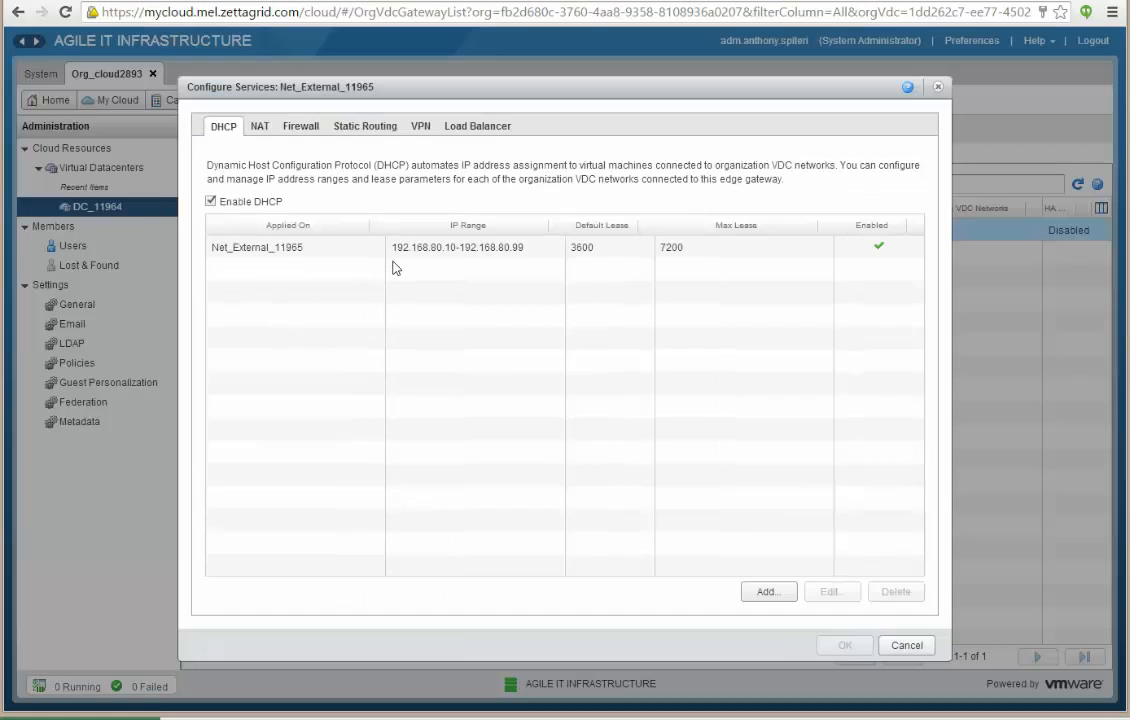
pyautogui.click(300, 126)
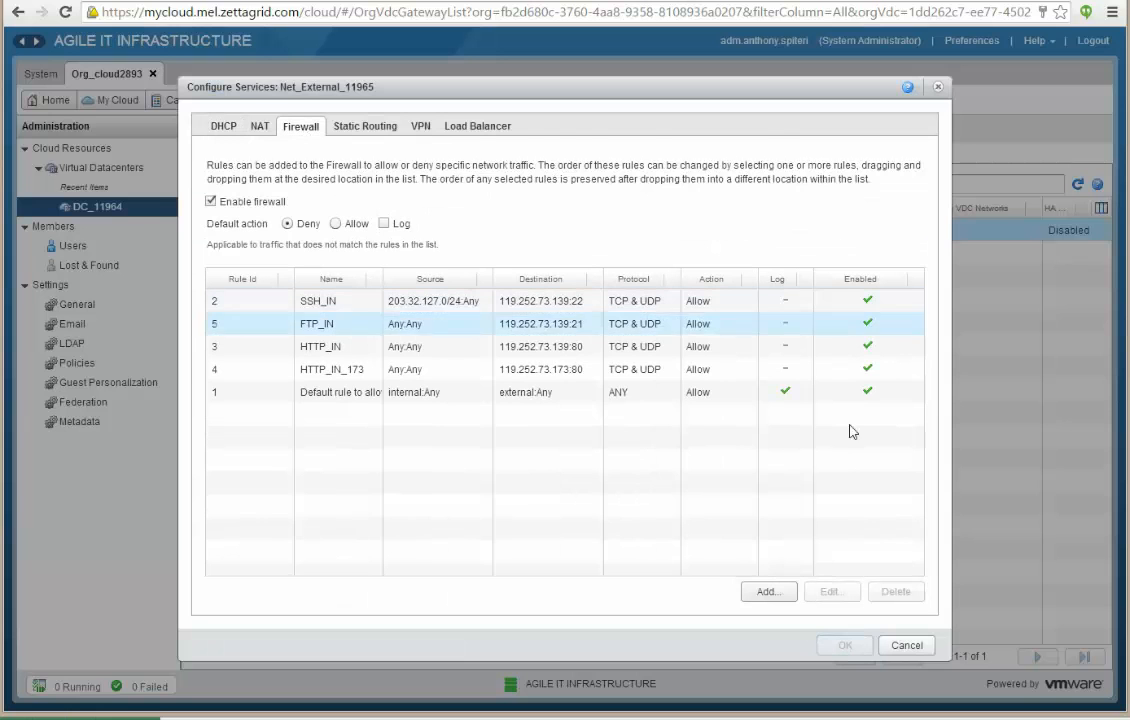
pyautogui.click(903, 644)
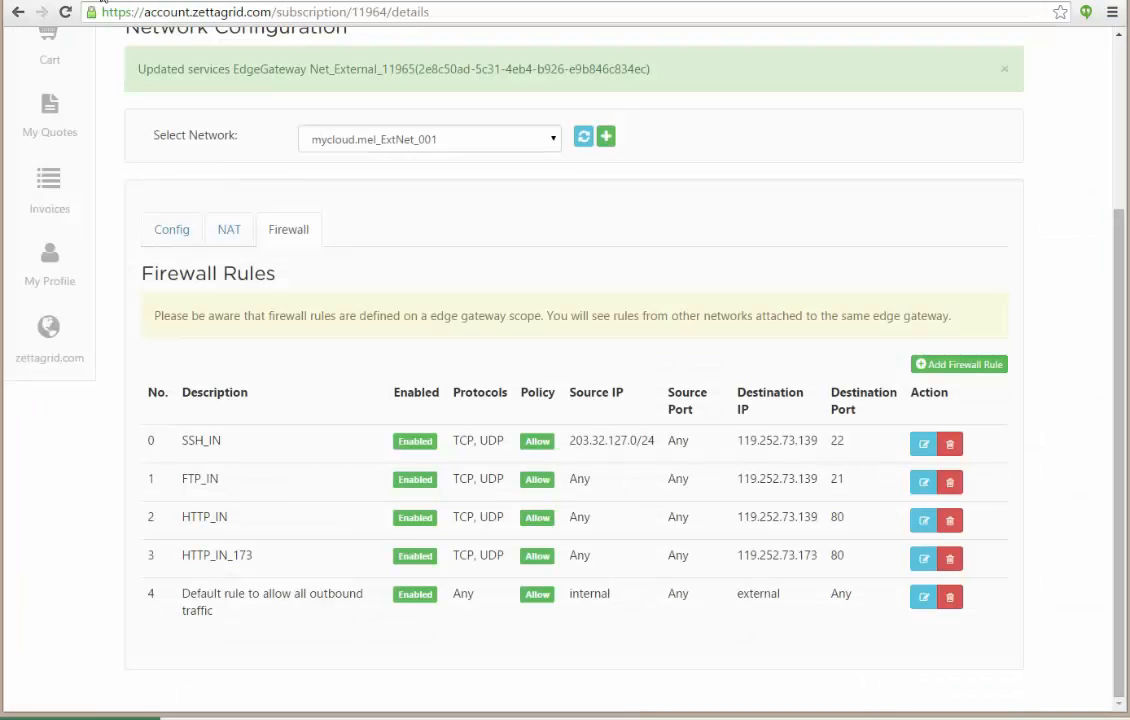
# - In the Zettagrid portal, switch the selected network to Net_External_11965 and view its configuration details
pyautogui.click(403, 139)
pyautogui.click(390, 250)
pyautogui.click(391, 142)
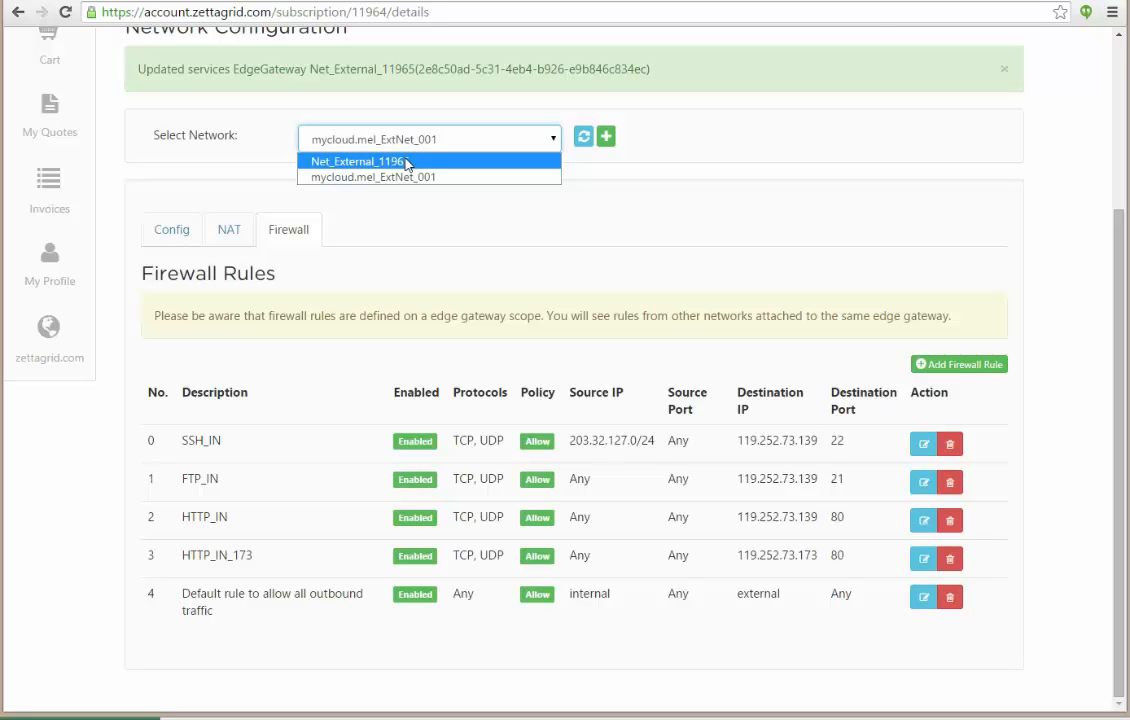
pyautogui.click(407, 162)
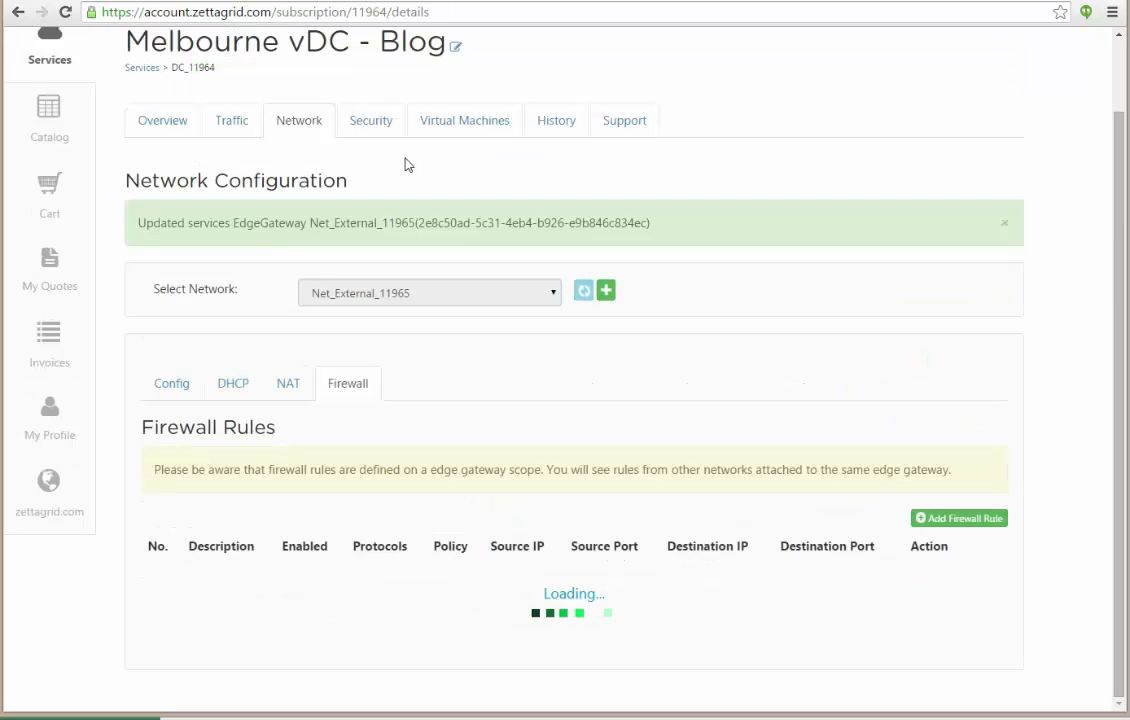
pyautogui.click(171, 383)
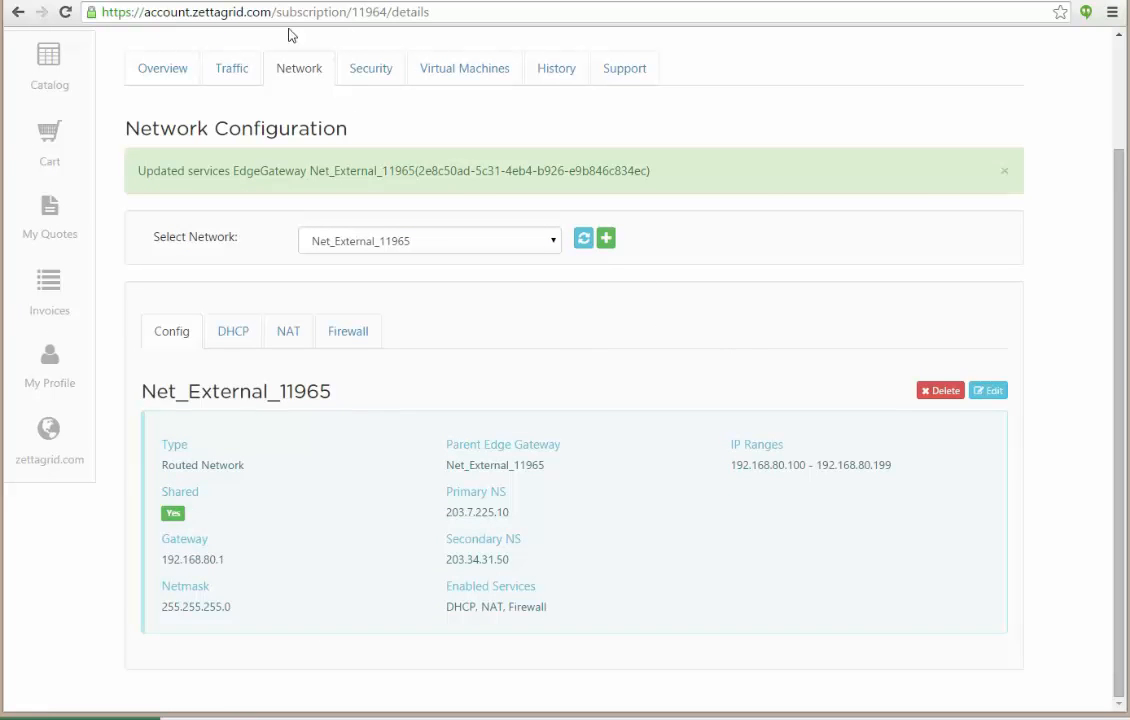
# - In vCloud Director, rename the organization VDC network Net_External_11965 to Net_External_ANTBLOG and save its properties
pyautogui.click(261, 1)
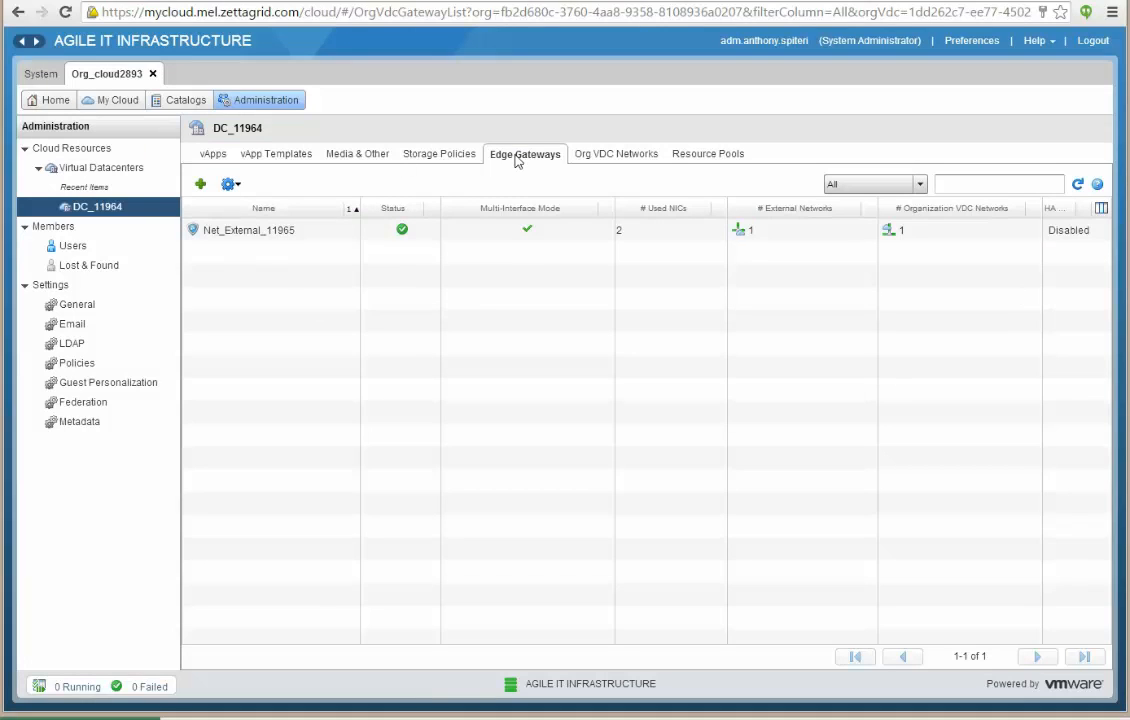
pyautogui.click(290, 231)
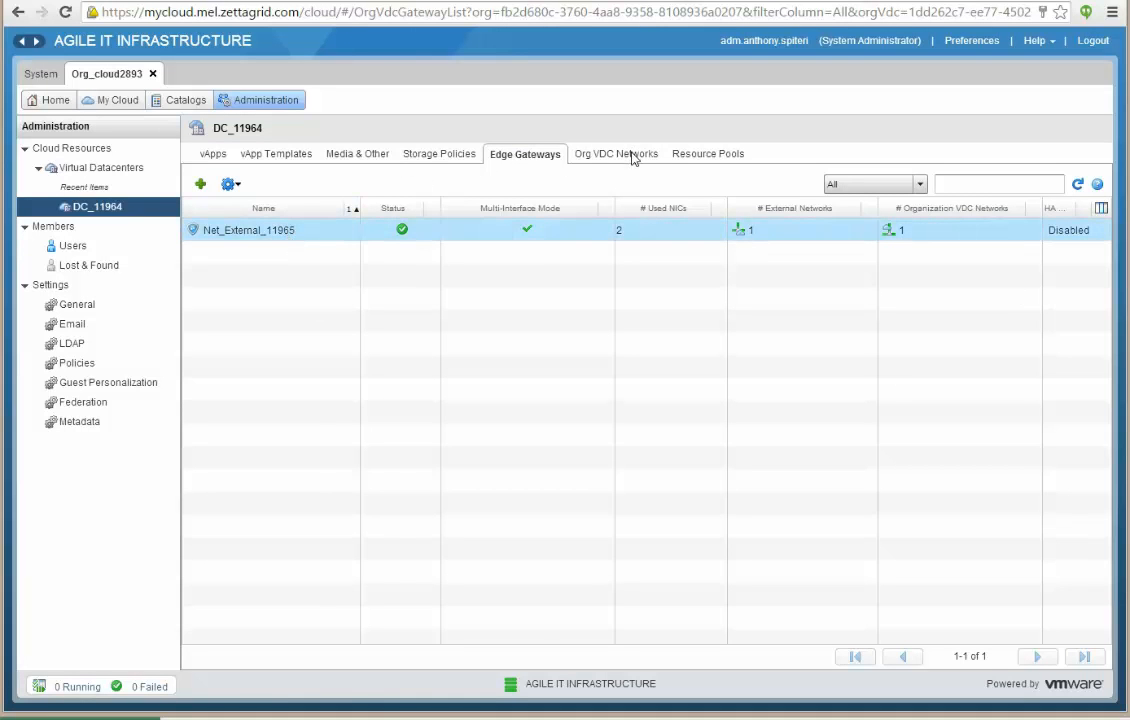
pyautogui.click(618, 153)
pyautogui.rightClick(272, 240)
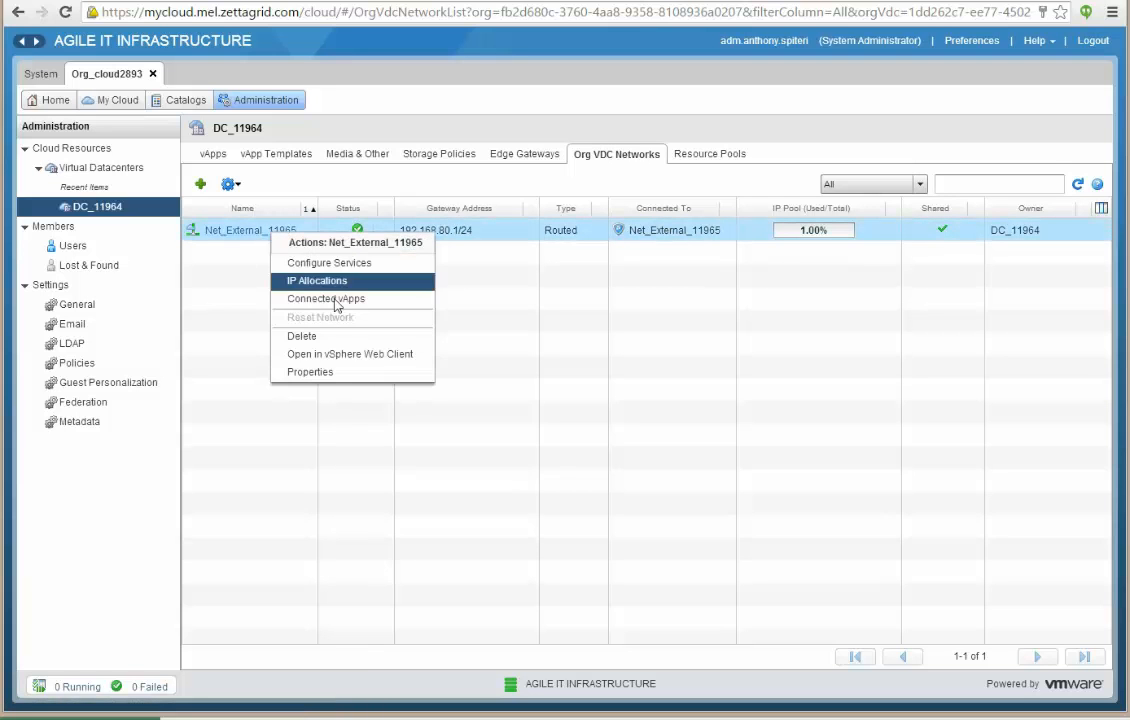
pyautogui.click(363, 375)
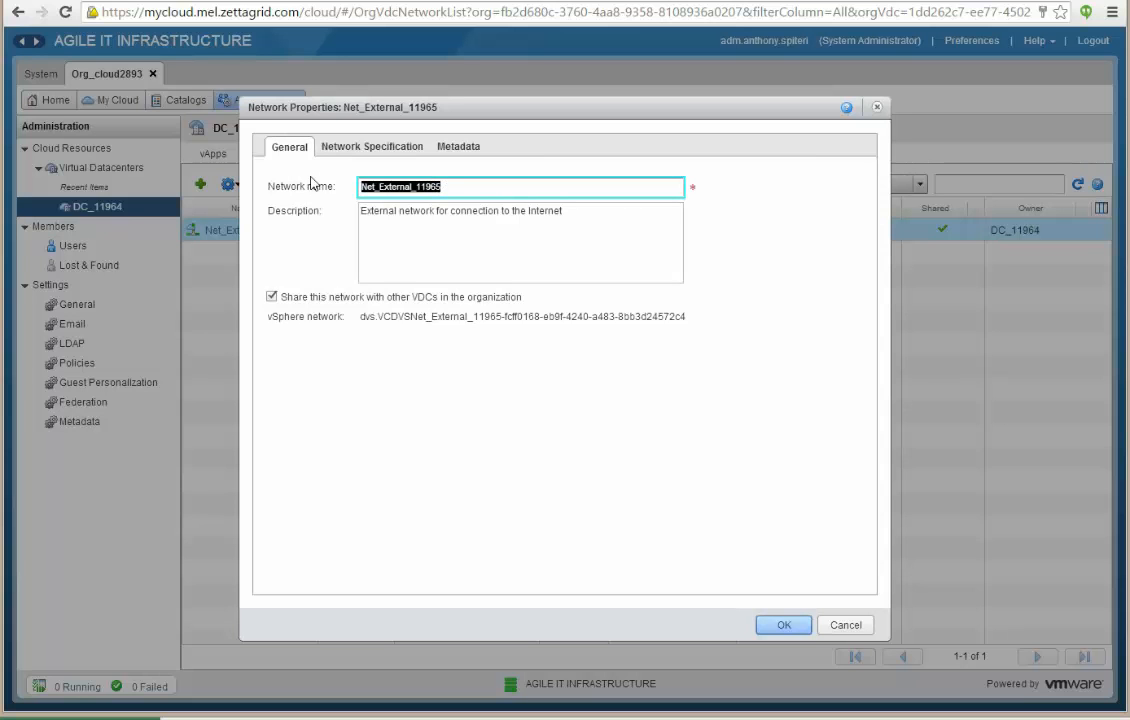
pyautogui.press('End')
pyautogui.press('BackSpace')
pyautogui.press('BackSpace')
pyautogui.press('BackSpace')
pyautogui.press('BackSpace')
pyautogui.press('BackSpace')
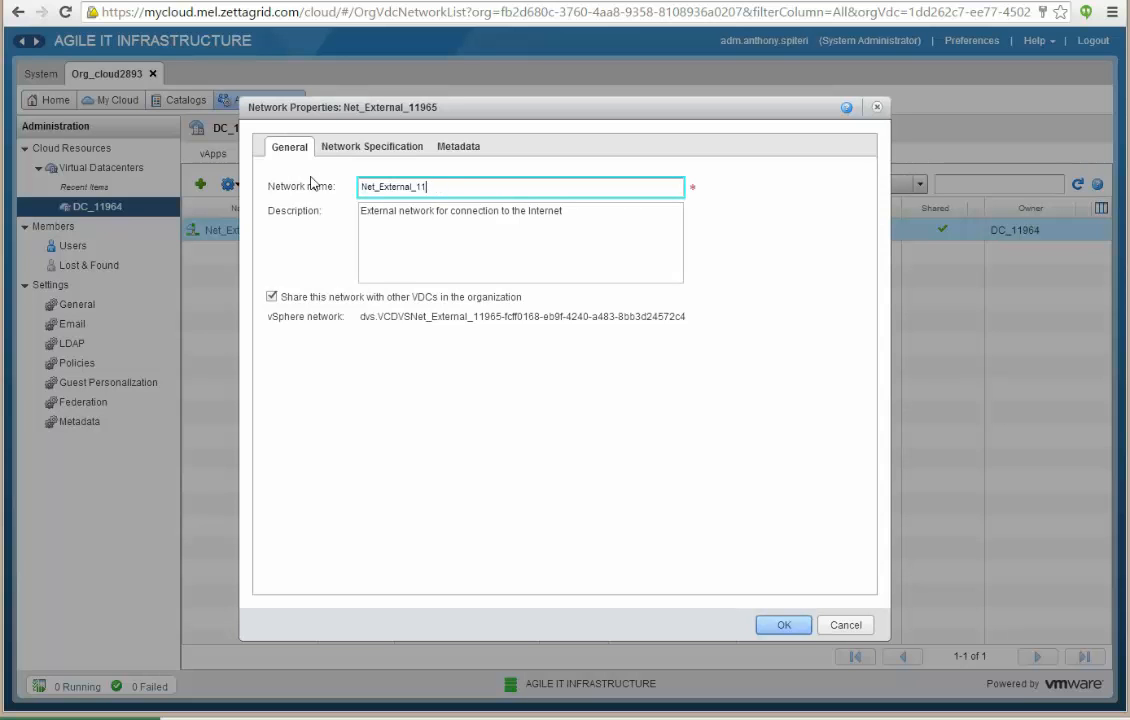
pyautogui.write('ANTBLOG')
pyautogui.click(786, 624)
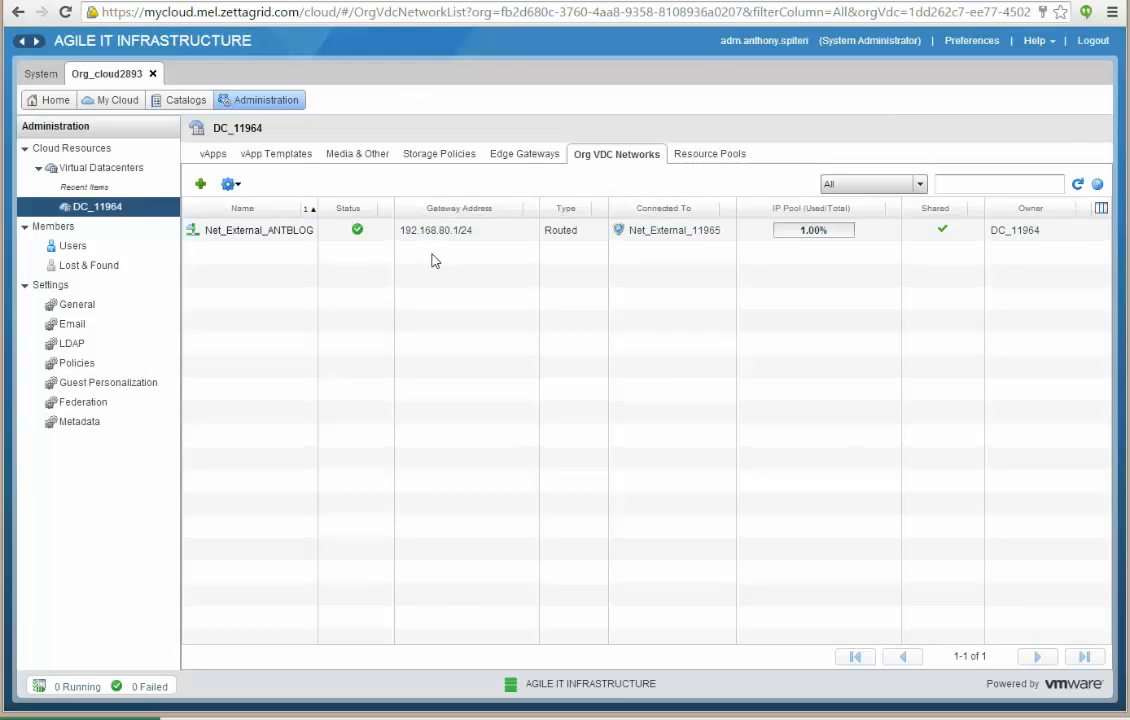
# - In the Zettagrid portal, check the renamed network's configuration and the network list, then reload the page and reopen the network configuration
pyautogui.click(90, 1)
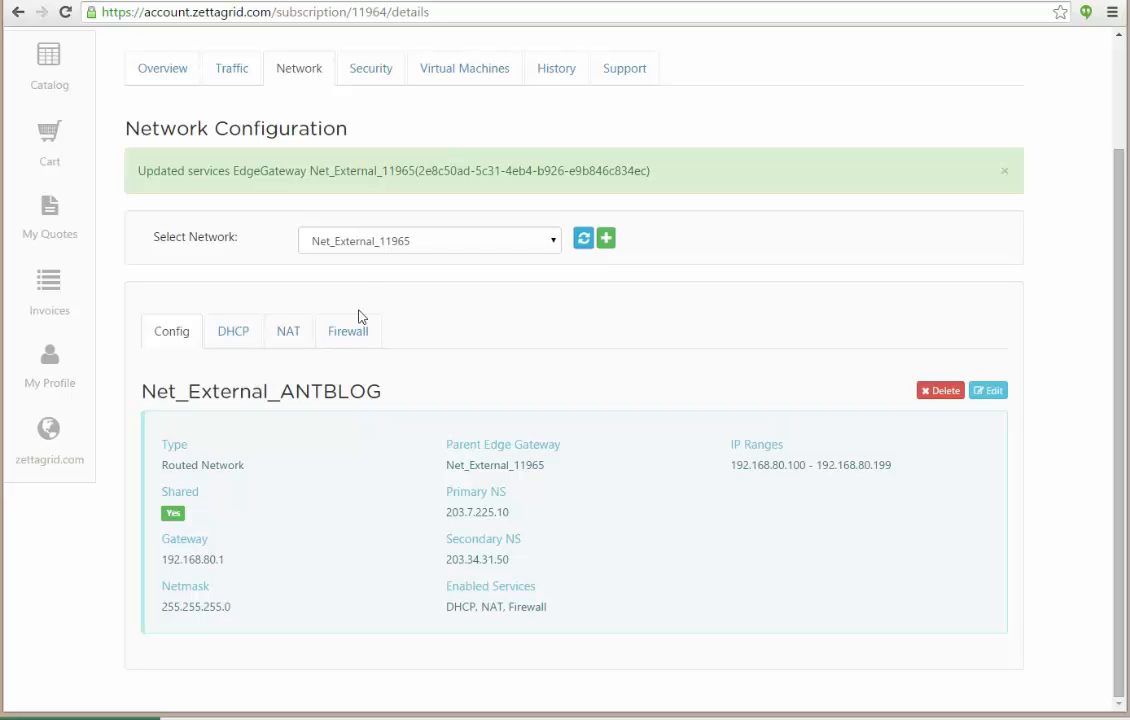
pyautogui.click(367, 250)
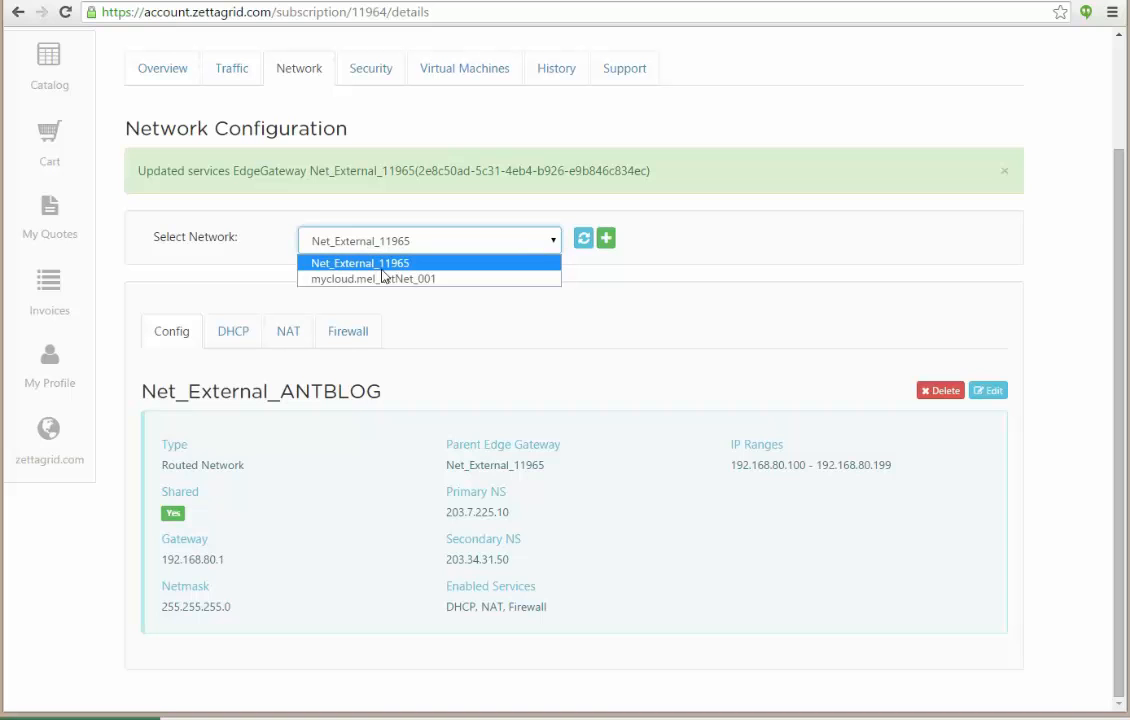
pyautogui.click(66, 13)
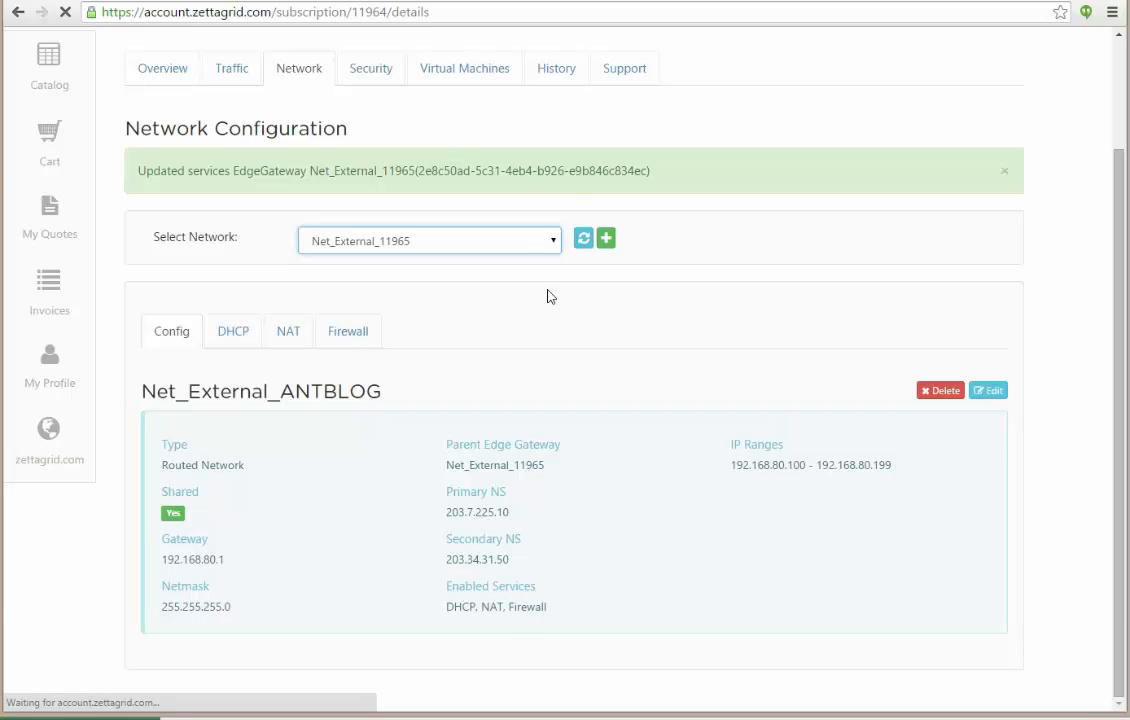
pyautogui.click(277, 207)
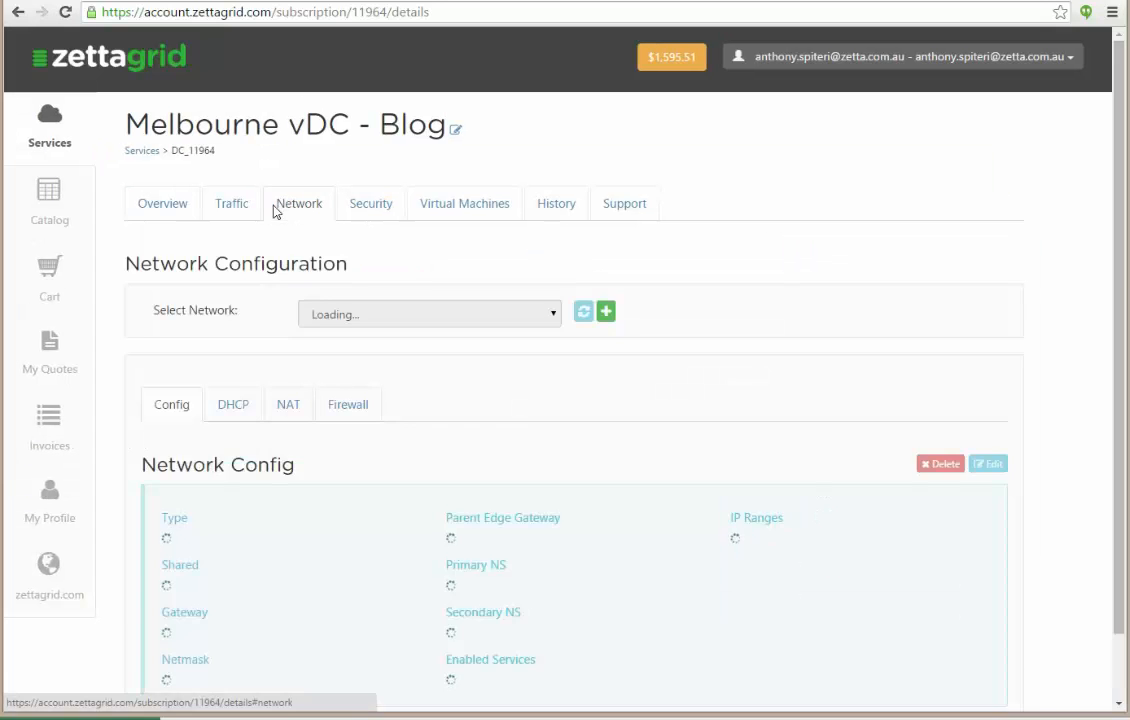